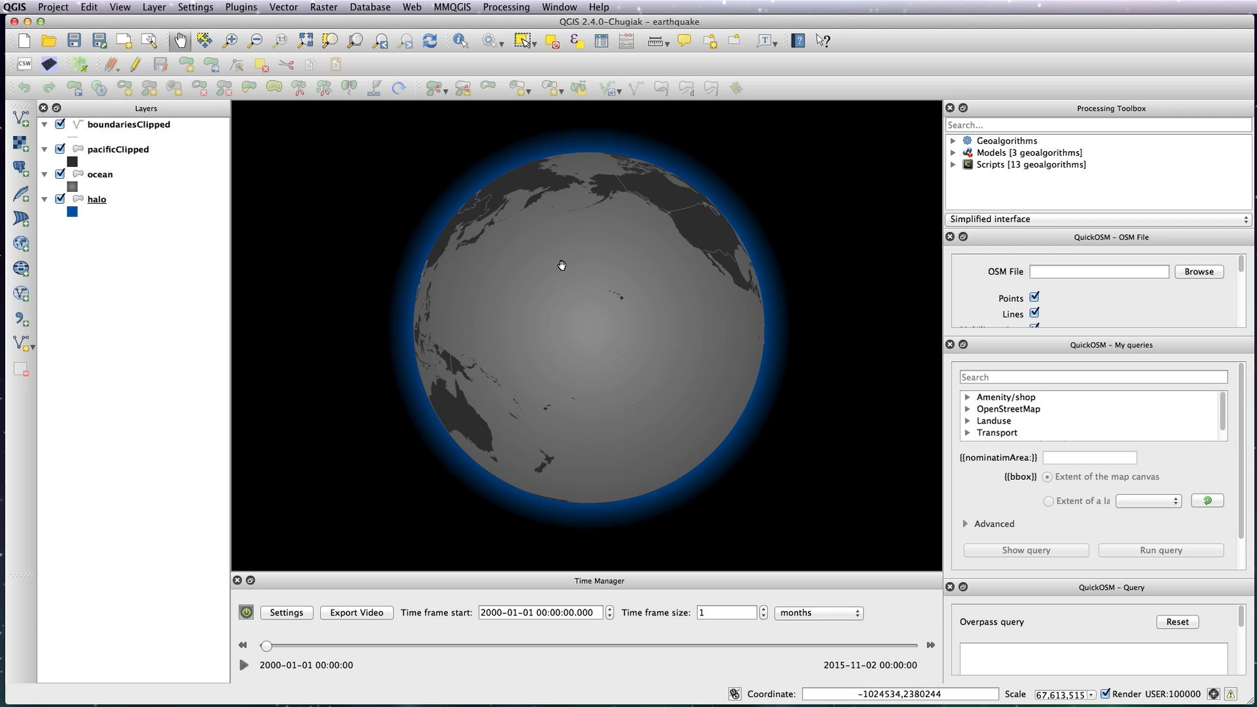
# - Switch to Chrome and set the start date of the USGS earthquake archive search to 2000-01-01
pyautogui.press('super+Tab')
pyautogui.press('super+Tab')
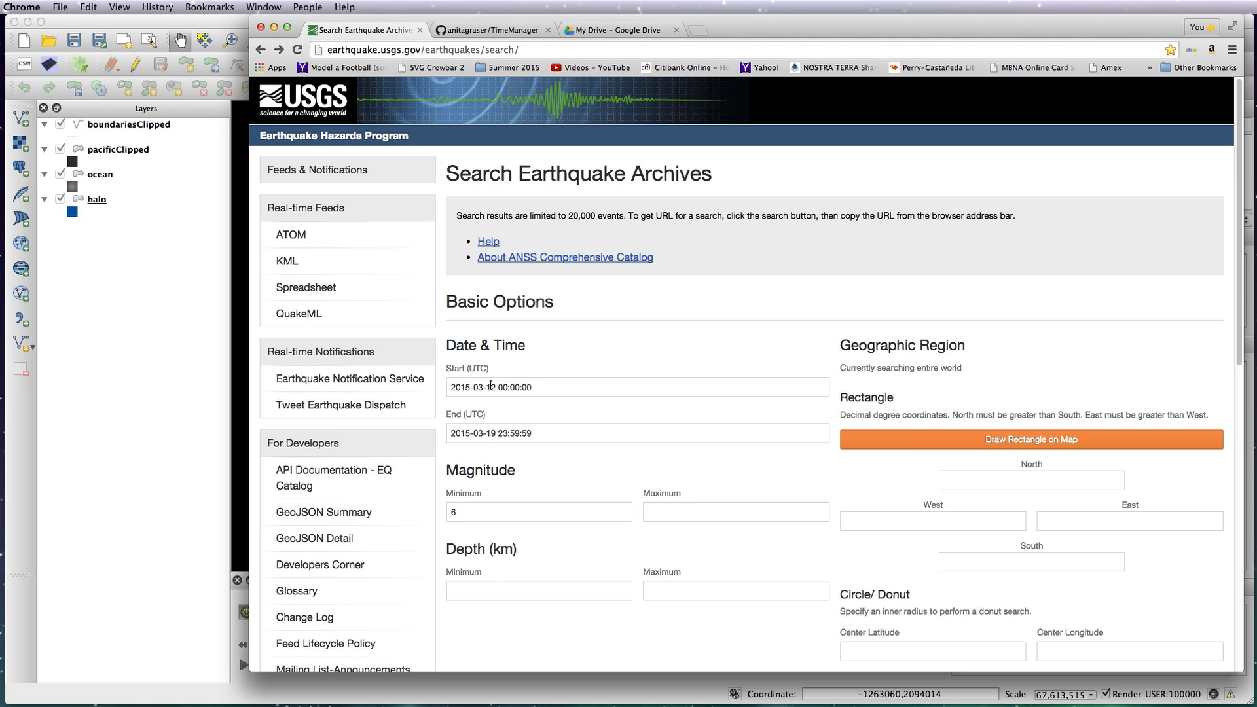
pyautogui.doubleClick(473, 391)
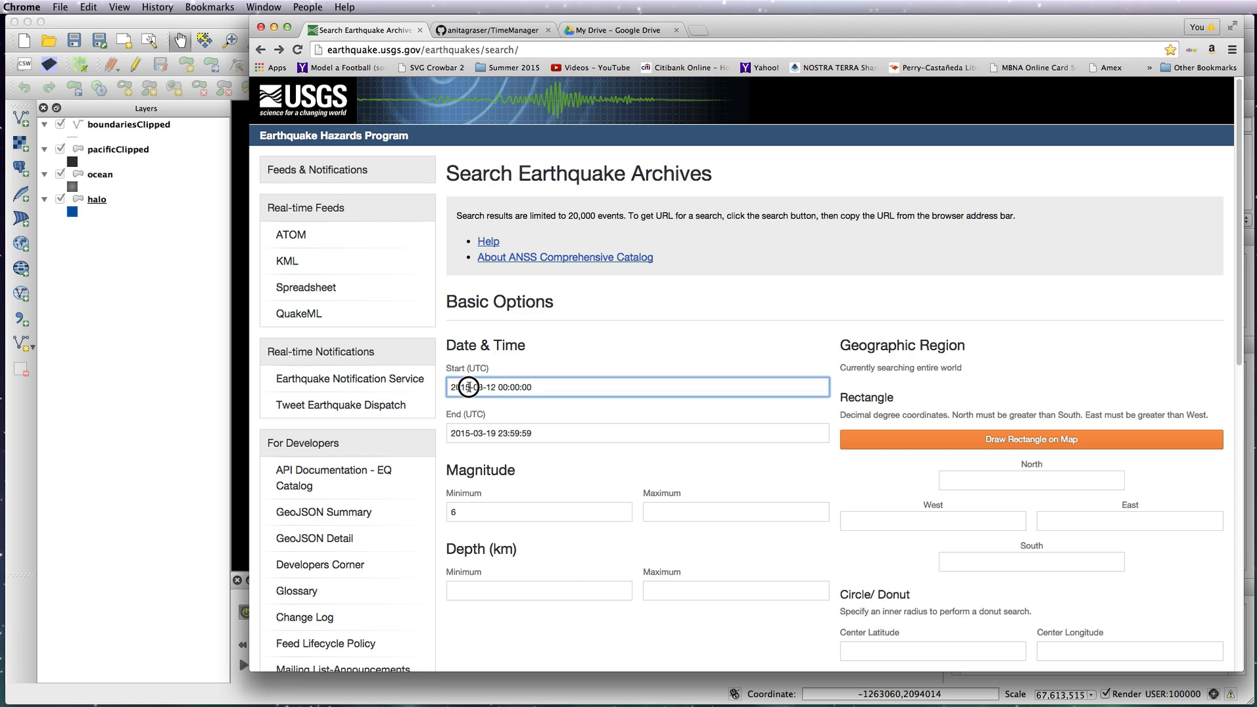
pyautogui.write('2000')
pyautogui.doubleClick(491, 388)
pyautogui.write('01')
# - Choose CSV as the output format and run the earthquake search to download the results
pyautogui.moveTo(1240, 193); pyautogui.dragTo(1235, 202)
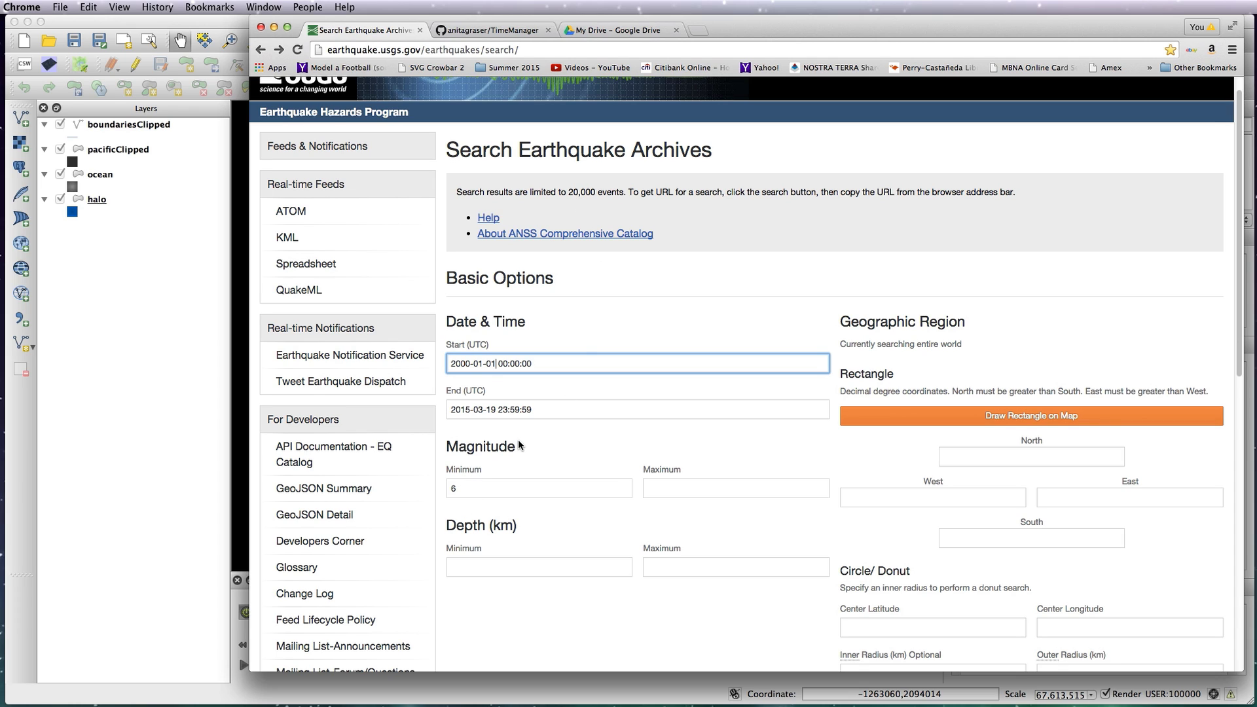
pyautogui.moveTo(1240, 144); pyautogui.dragTo(1209, 409)
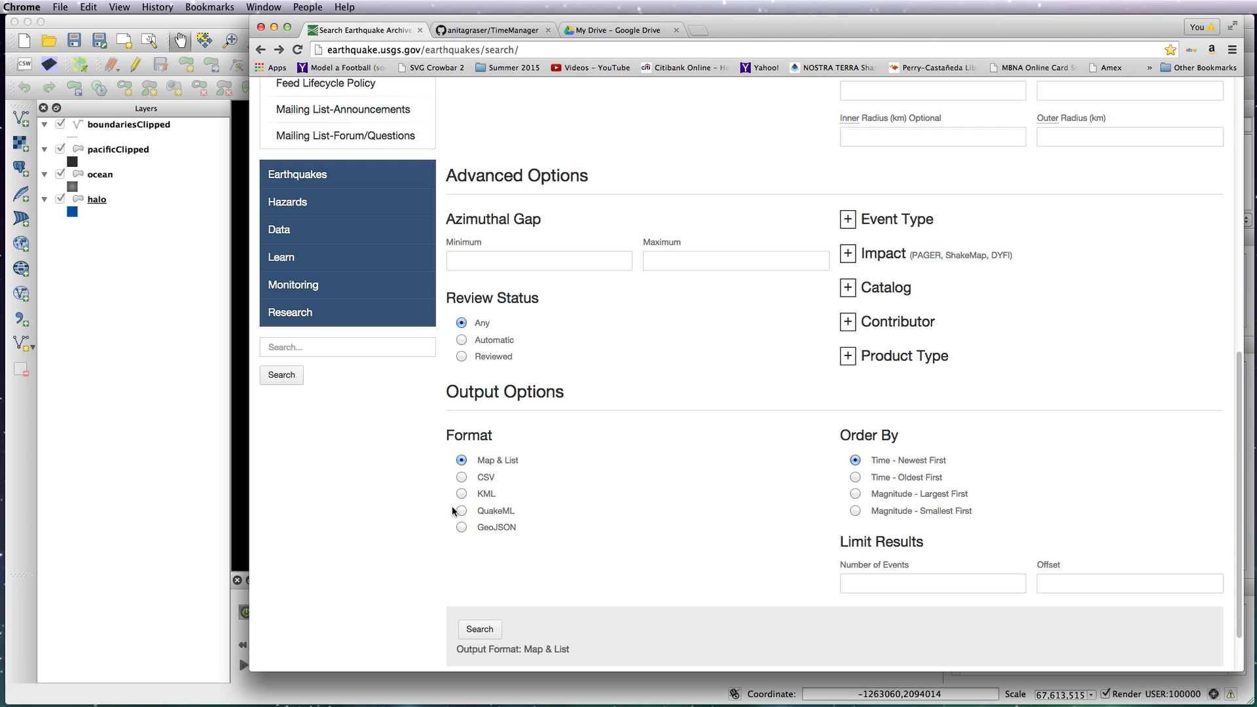
pyautogui.click(461, 479)
pyautogui.click(482, 629)
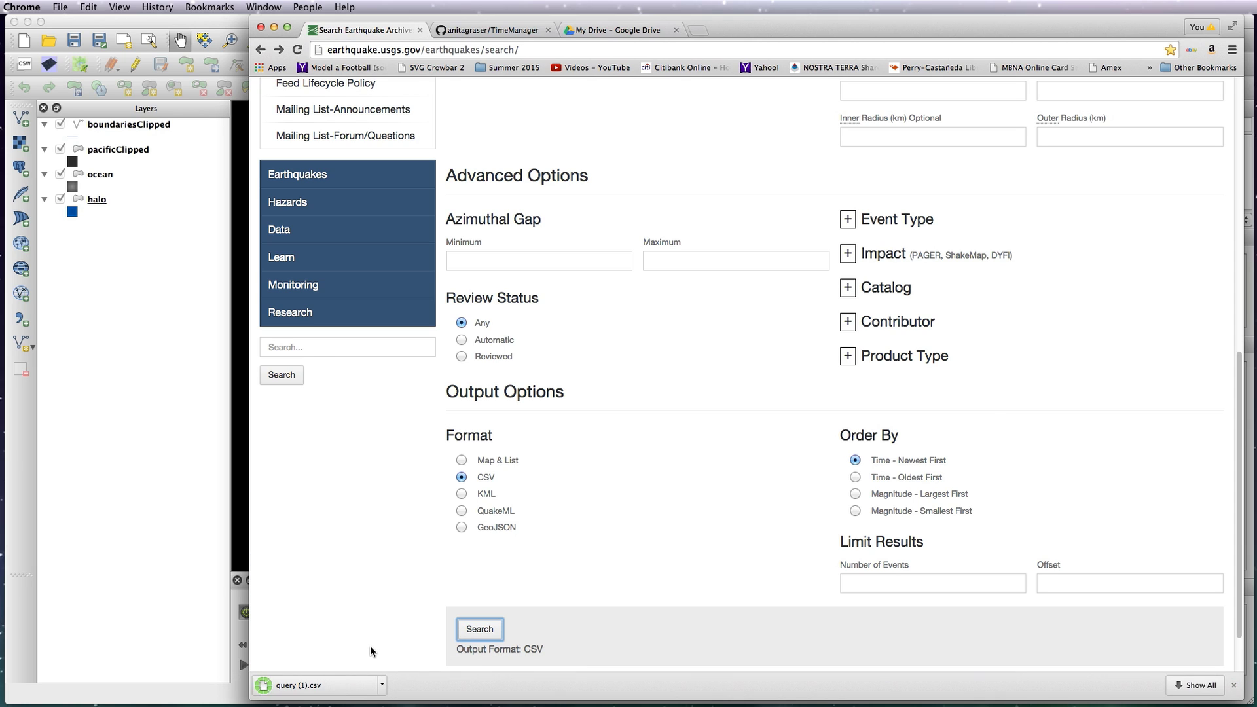
# - Go to Google Drive and create a blank Google Sheets spreadsheet
pyautogui.press('super+Tab')
pyautogui.press('super+shift+Tab')
pyautogui.click(620, 31)
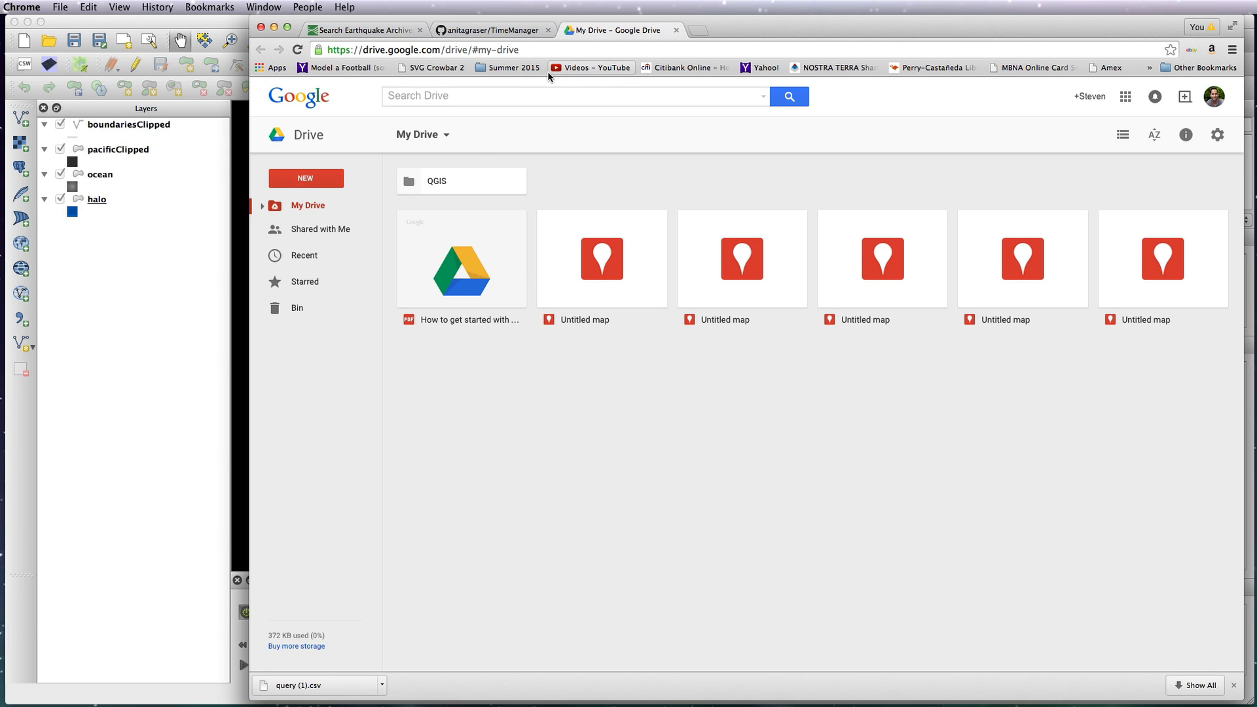
pyautogui.click(324, 178)
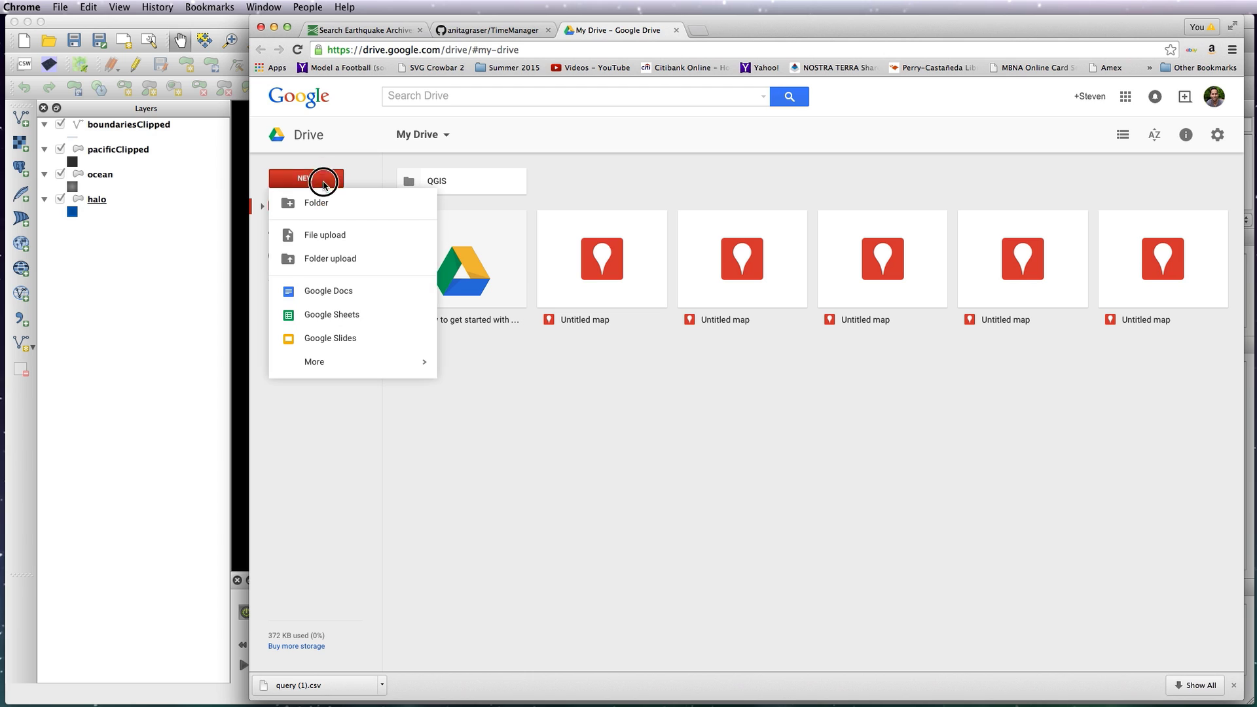
pyautogui.click(347, 315)
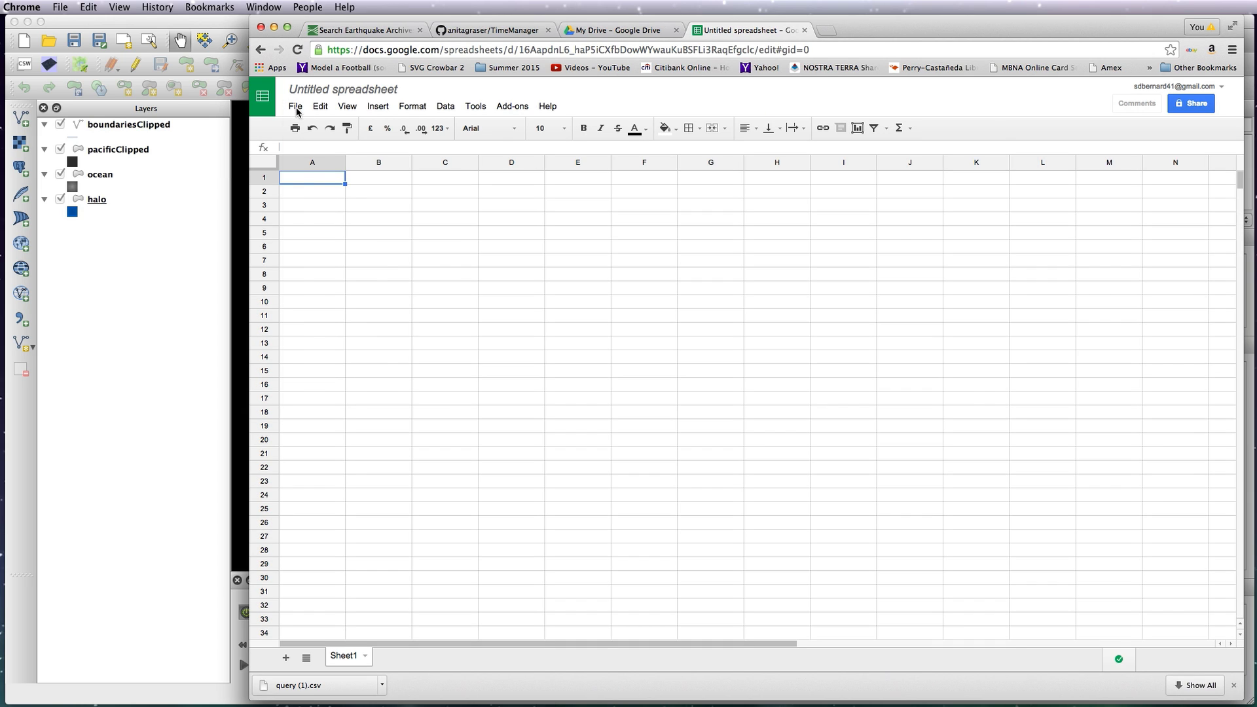
# - Upload the downloaded query (1).csv from the Downloads folder and open it as a spreadsheet
pyautogui.click(296, 108)
pyautogui.click(370, 173)
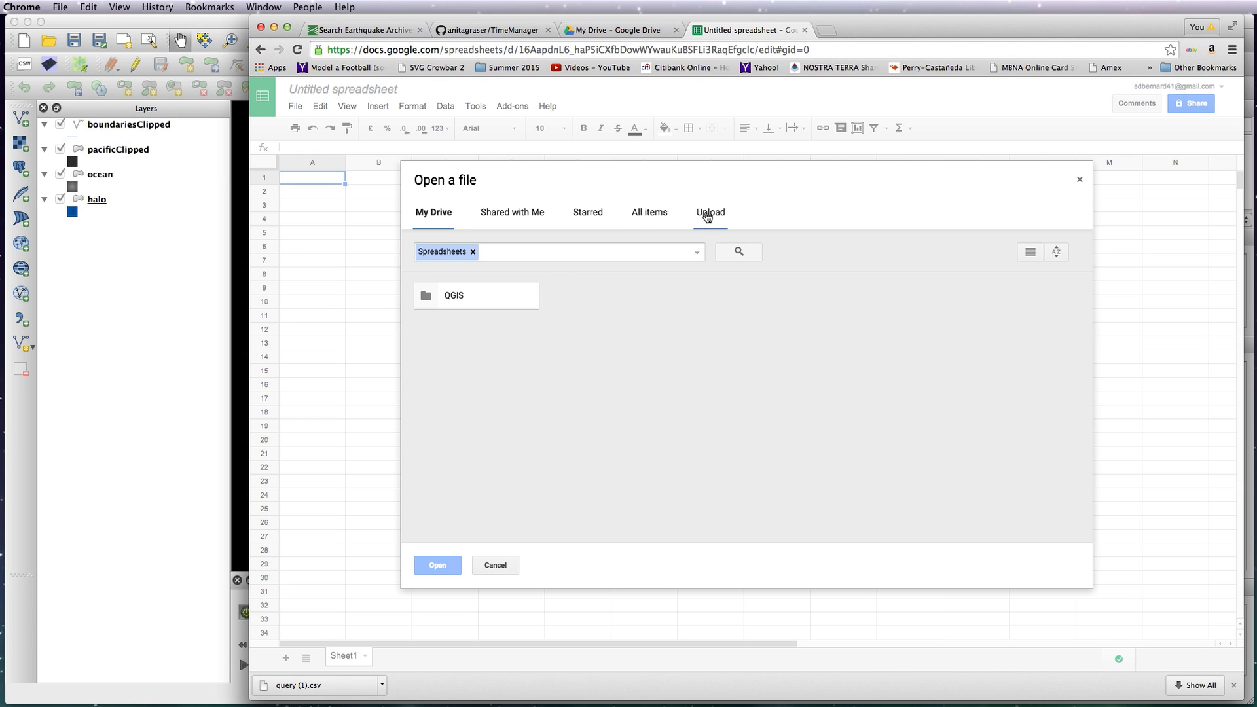
pyautogui.click(709, 212)
pyautogui.click(761, 409)
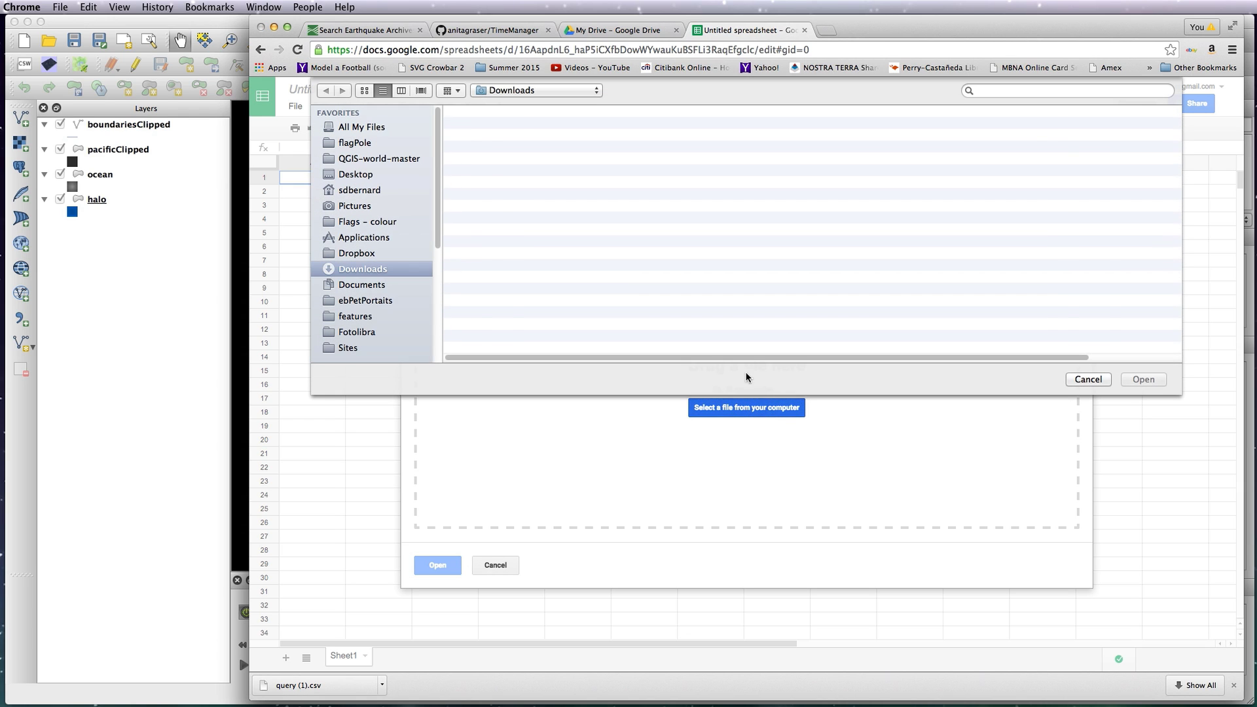
pyautogui.doubleClick(502, 125)
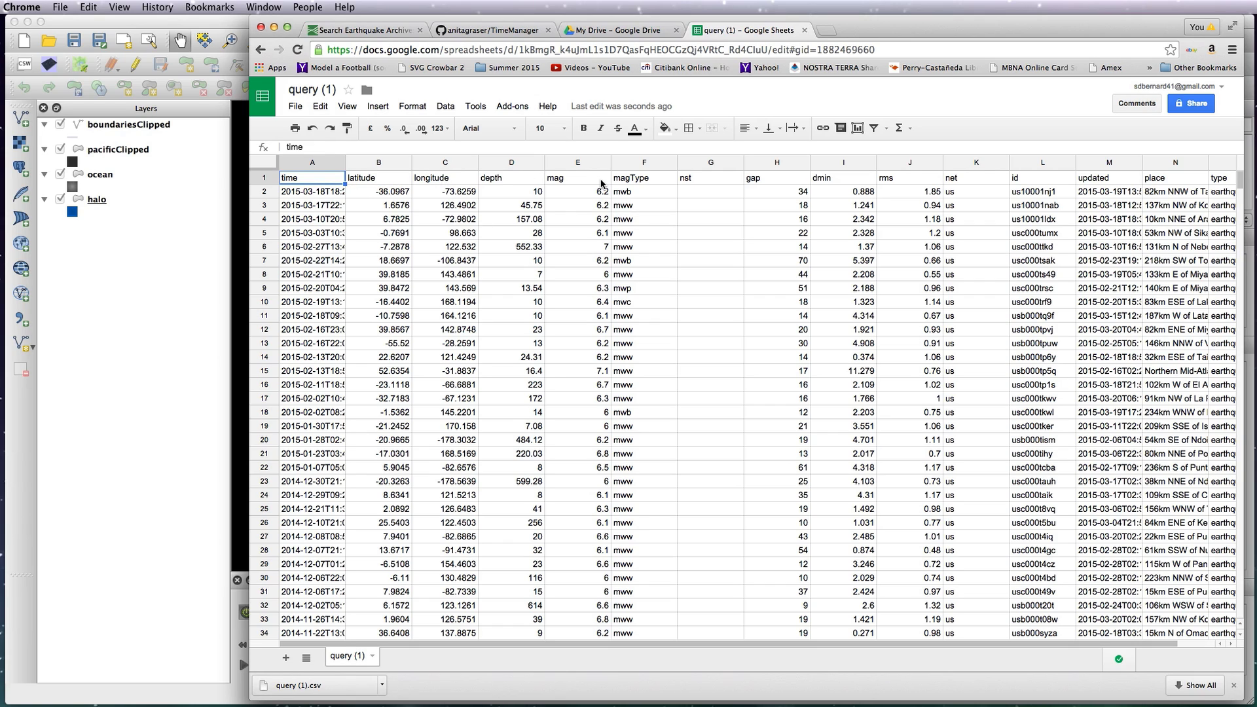
# - Delete the depth column and all columns from magType through type, keeping time, latitude, longitude and mag
pyautogui.click(512, 162)
pyautogui.rightClick(512, 161)
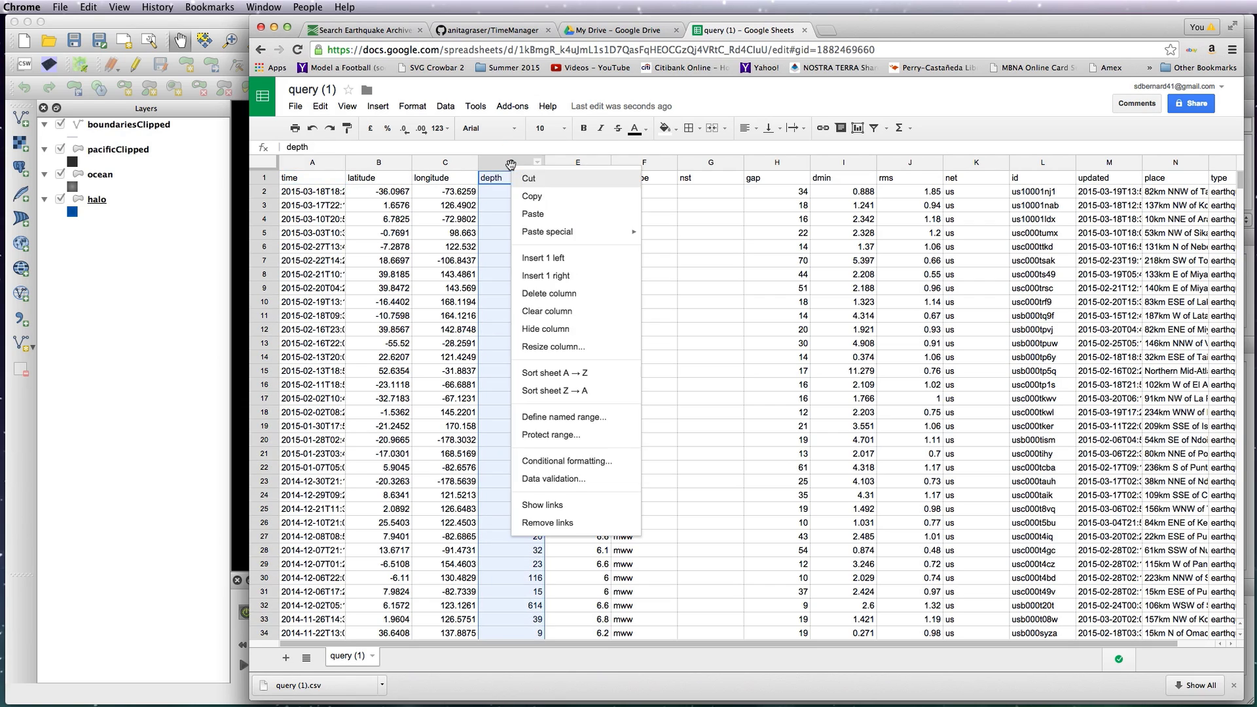
pyautogui.click(576, 294)
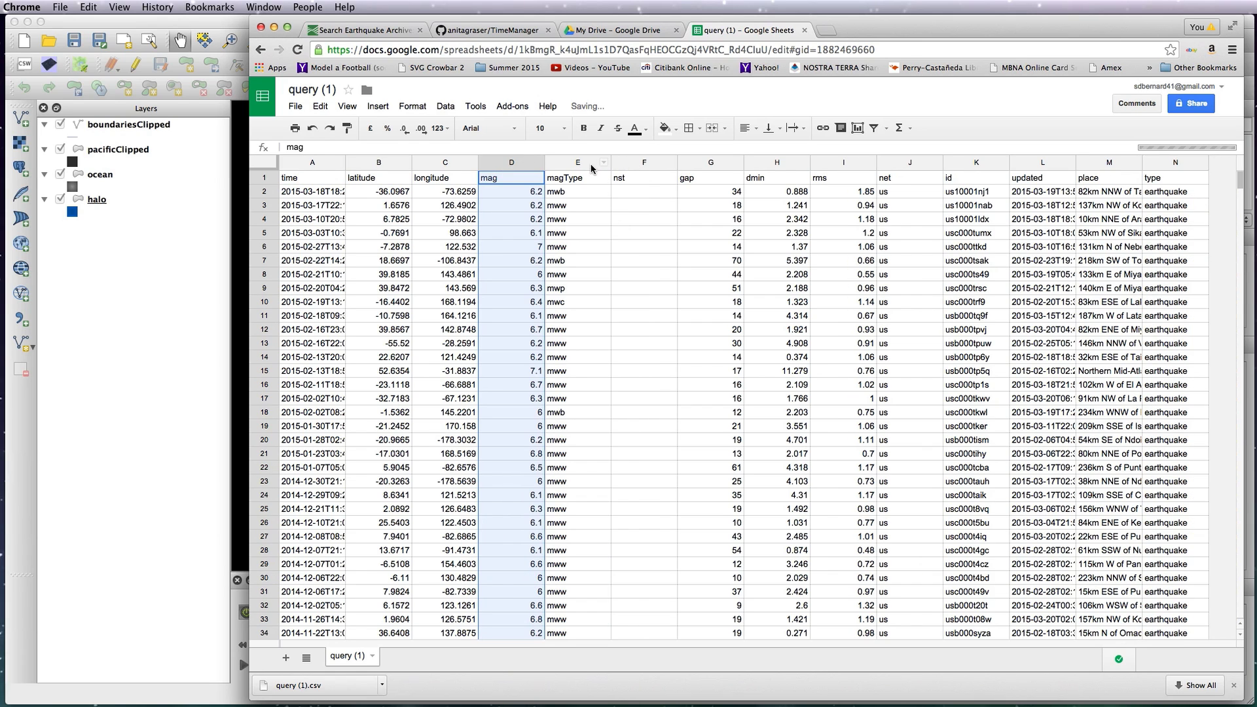
pyautogui.click(591, 161)
pyautogui.keyDown('shift'); pyautogui.click(1167, 162); pyautogui.keyUp('shift')
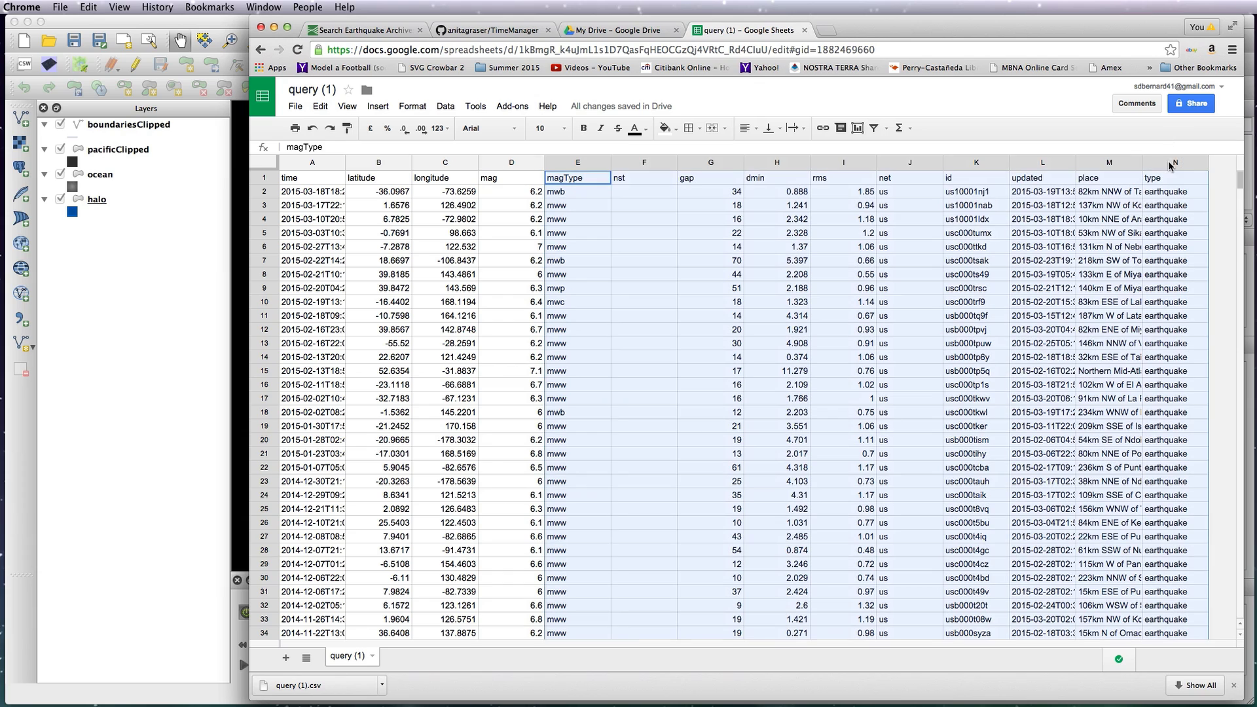
pyautogui.rightClick(1167, 162)
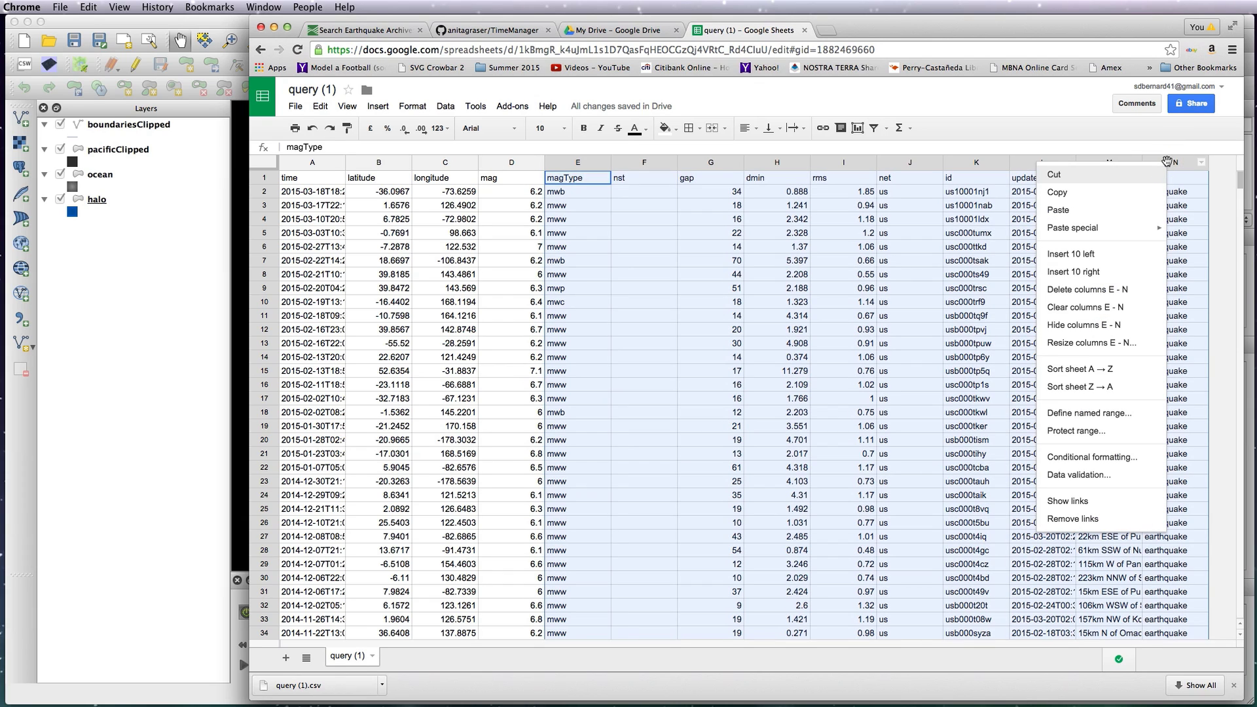
pyautogui.click(1085, 291)
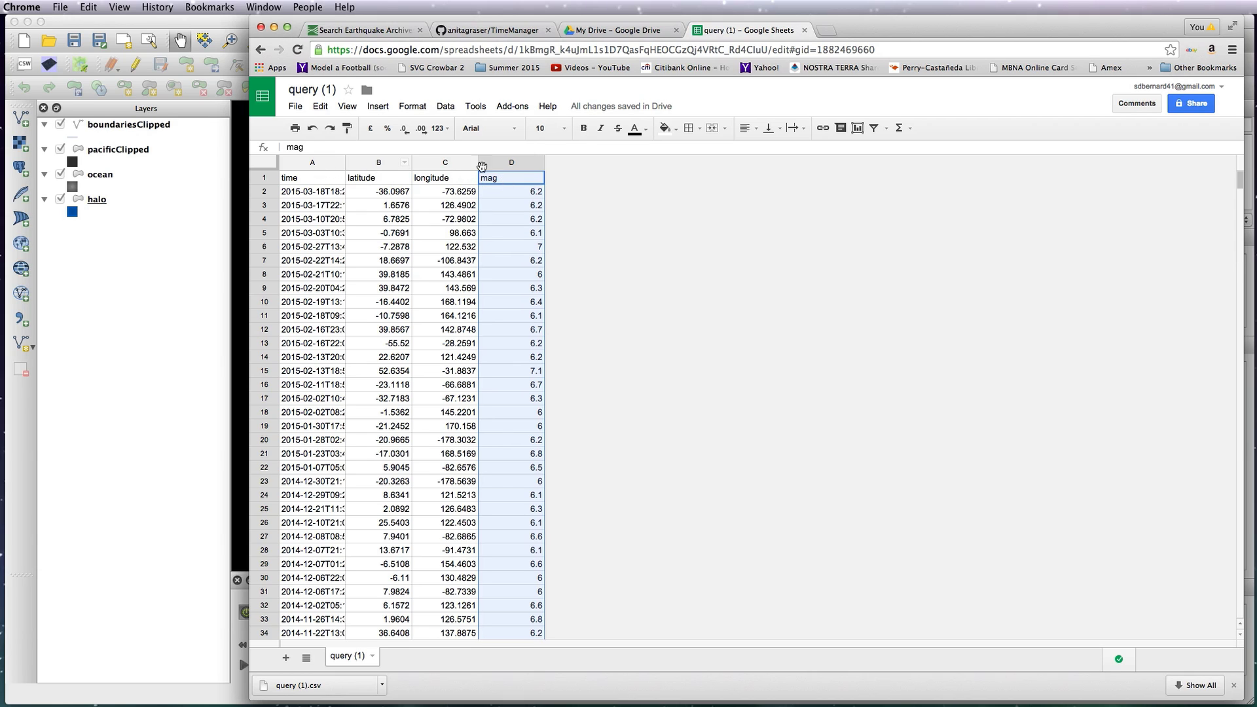
# - Widen the time column to fit the full timestamps and review the records down to the earliest dates
pyautogui.moveTo(345, 168); pyautogui.dragTo(397, 167)
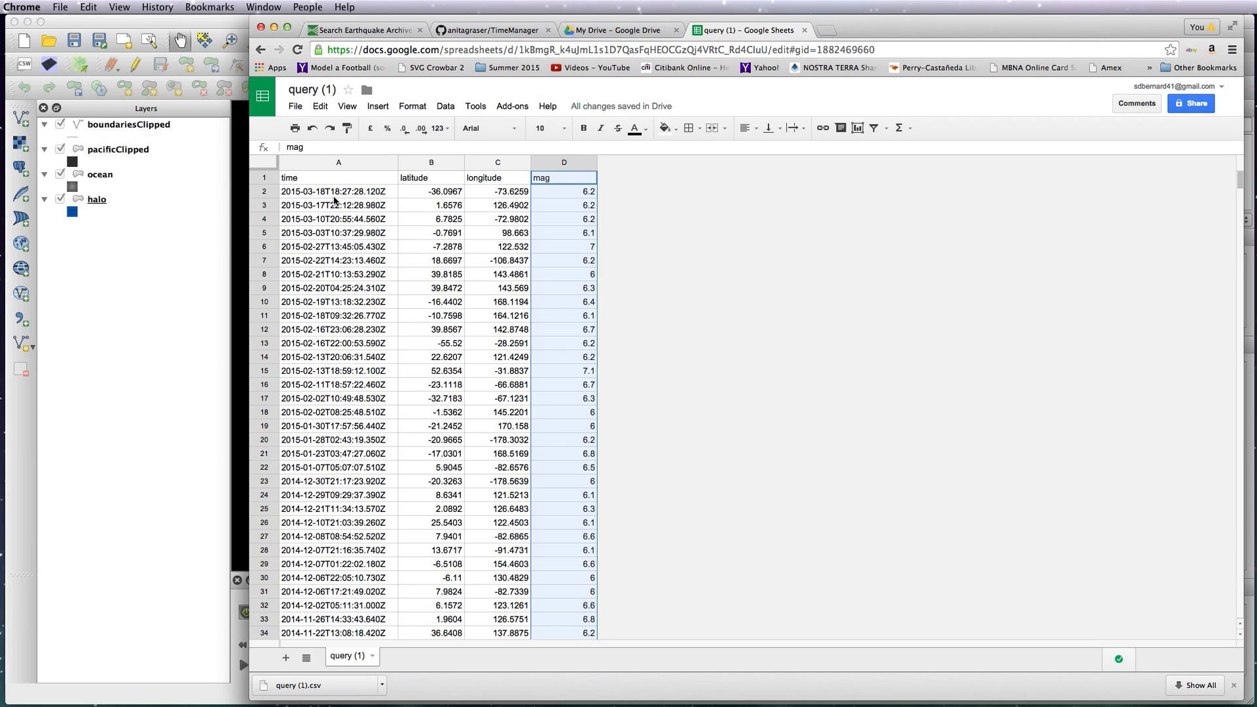
pyautogui.moveTo(1240, 179); pyautogui.dragTo(1207, 603)
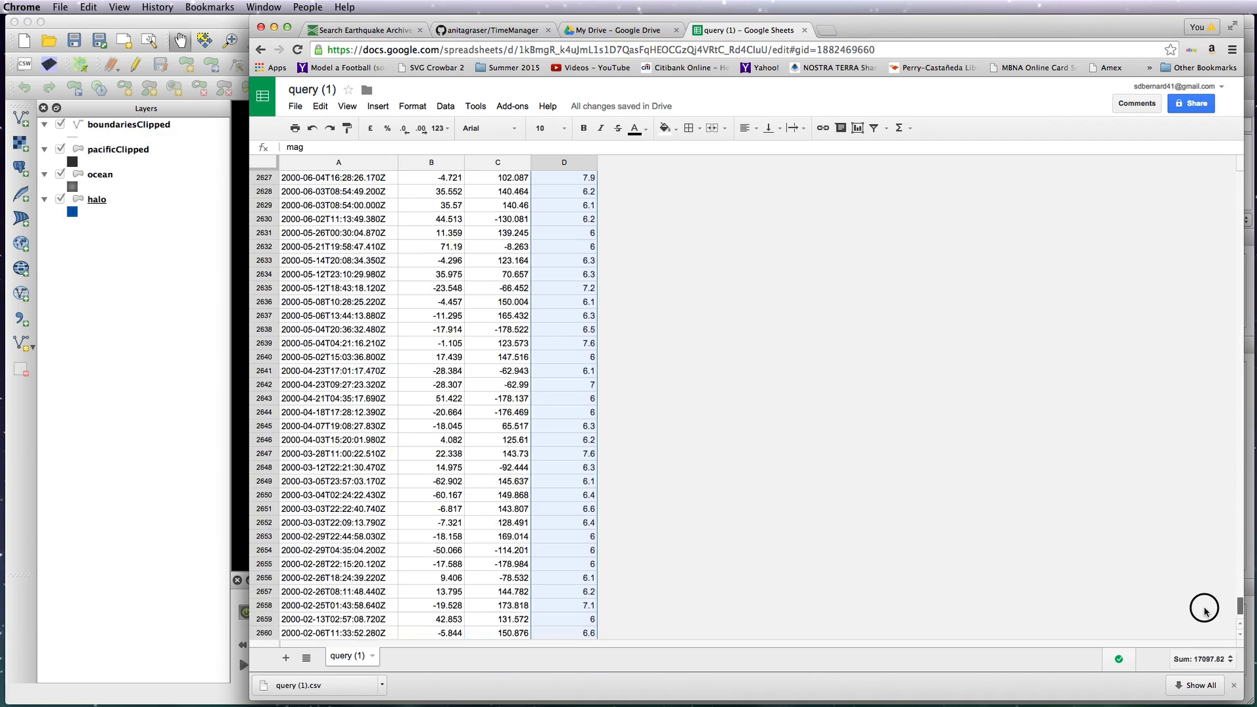
pyautogui.moveTo(1193, 522); pyautogui.dragTo(1197, 127)
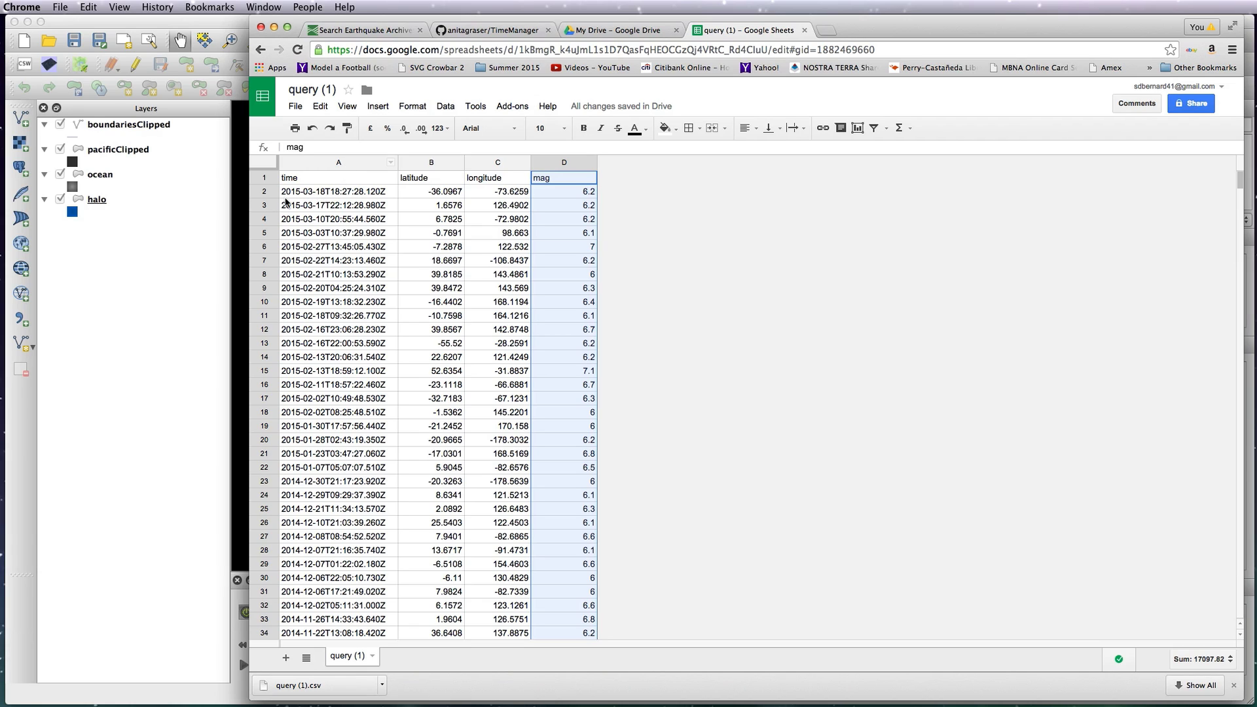
# - Replace every "T" in the time column with a space using Find and replace
pyautogui.click(344, 160)
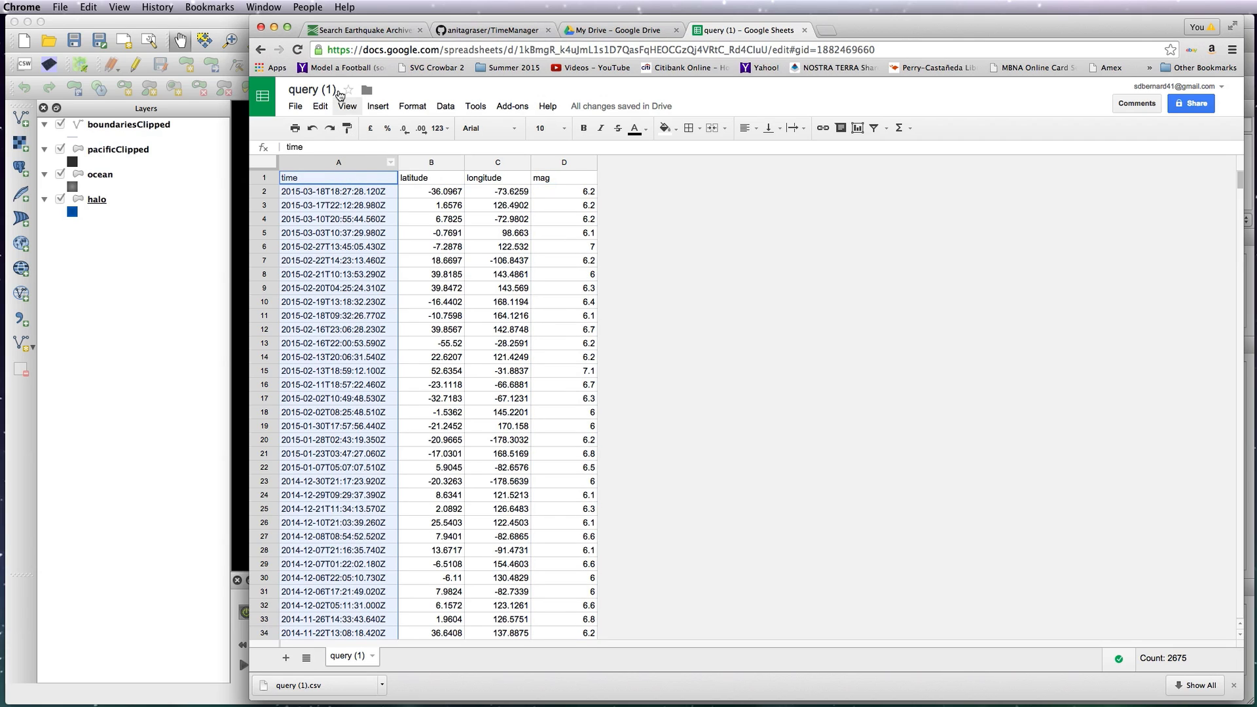
pyautogui.click(296, 107)
pyautogui.moveTo(320, 107)
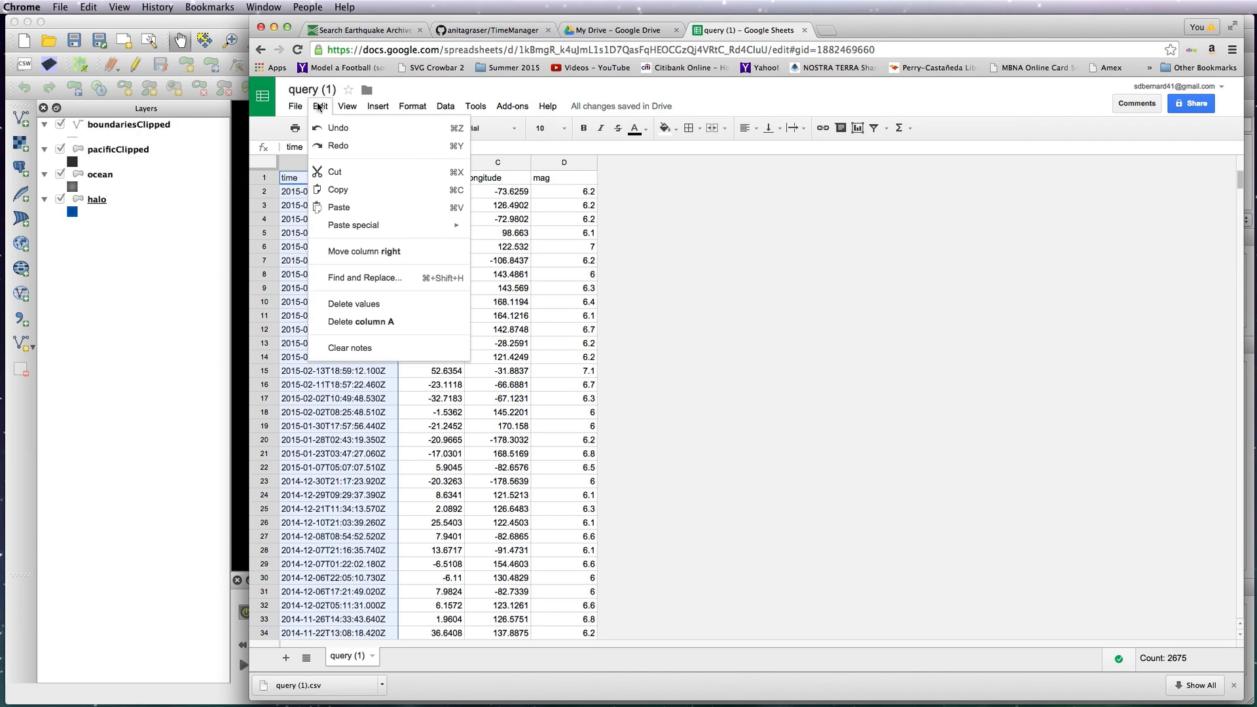
pyautogui.click(359, 277)
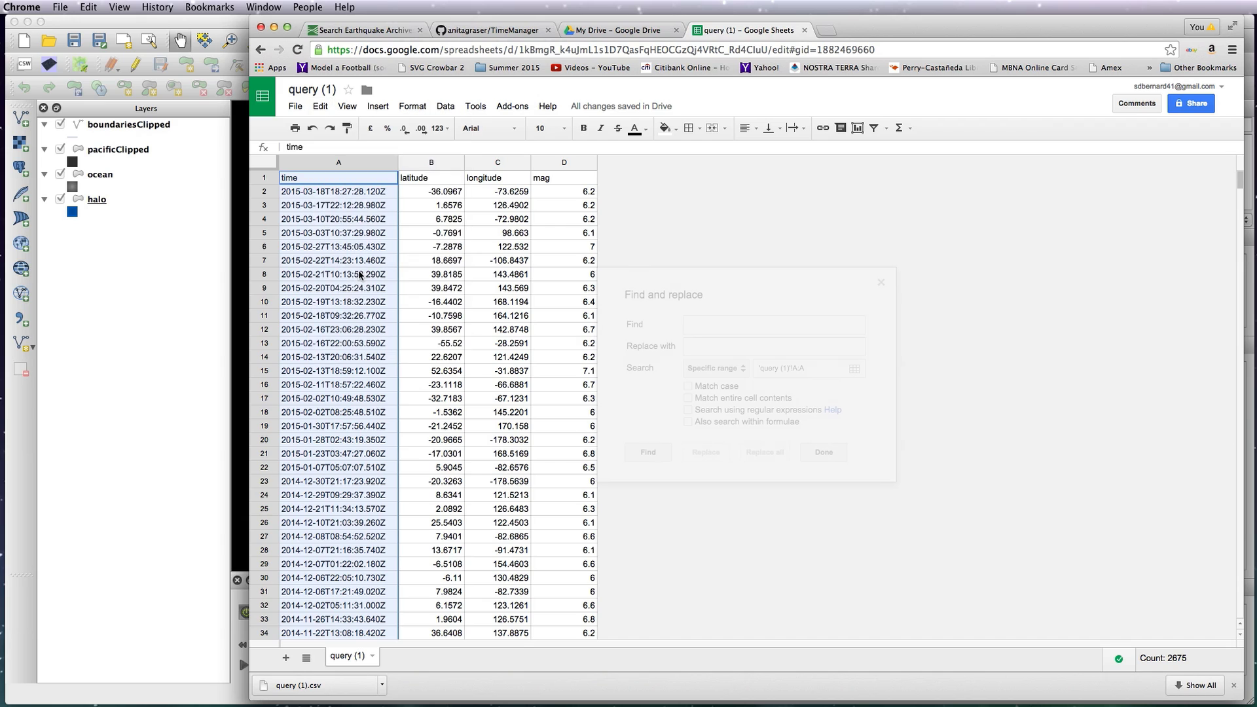
pyautogui.write('T')
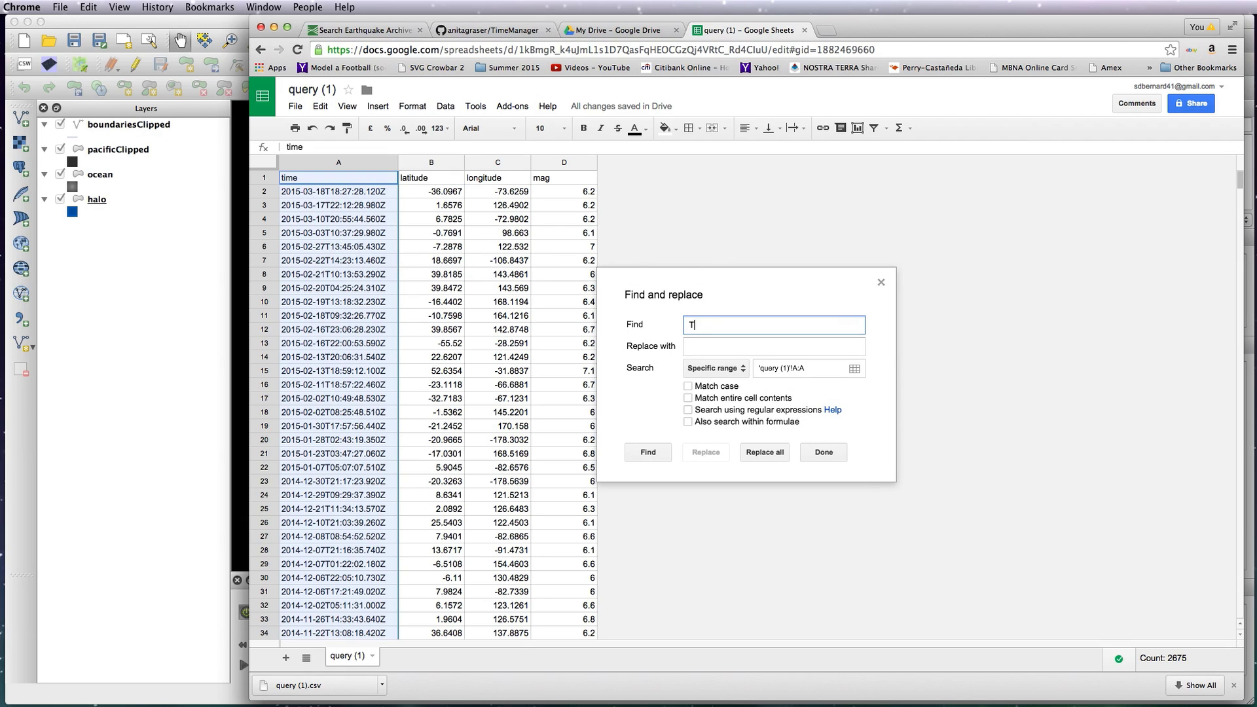
pyautogui.click(713, 347)
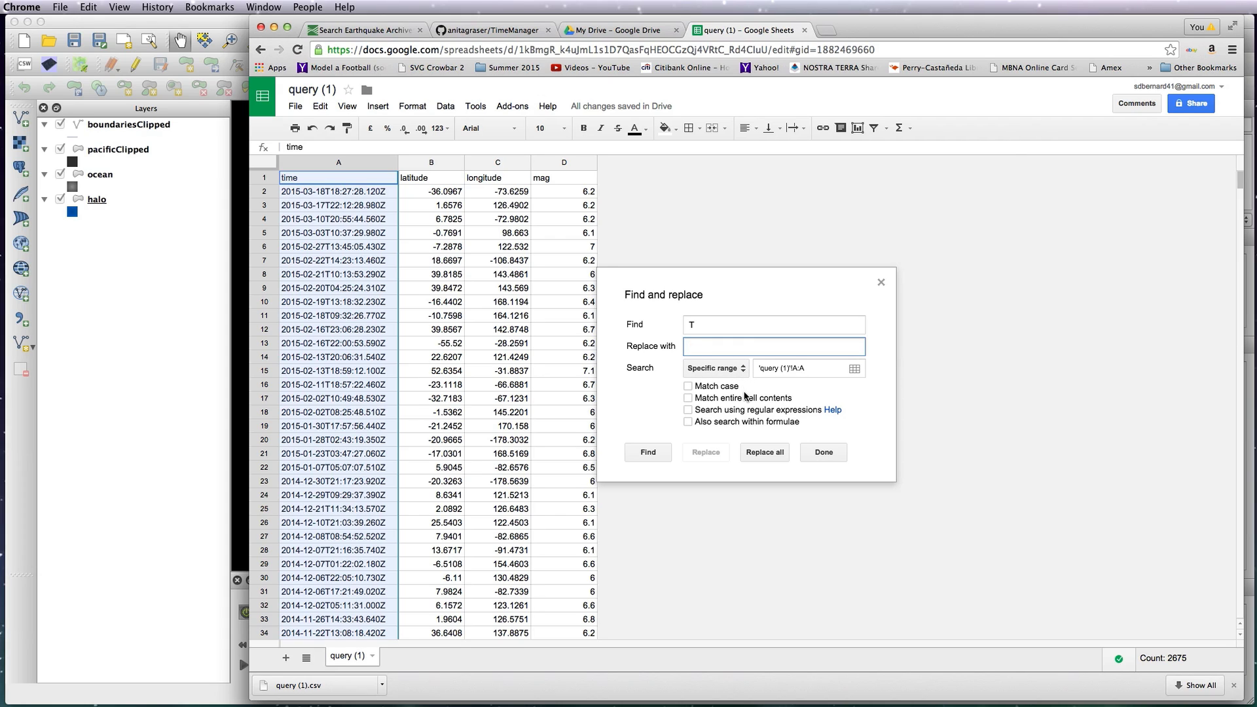
pyautogui.click(761, 456)
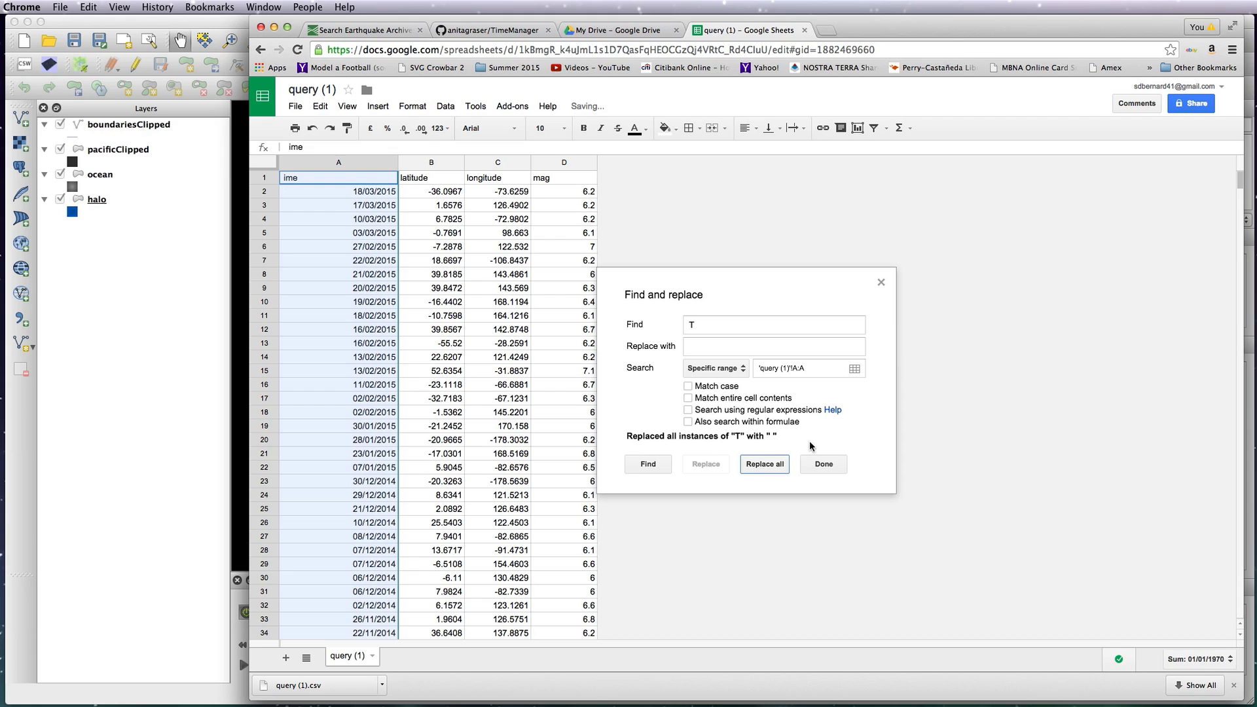
pyautogui.click(880, 283)
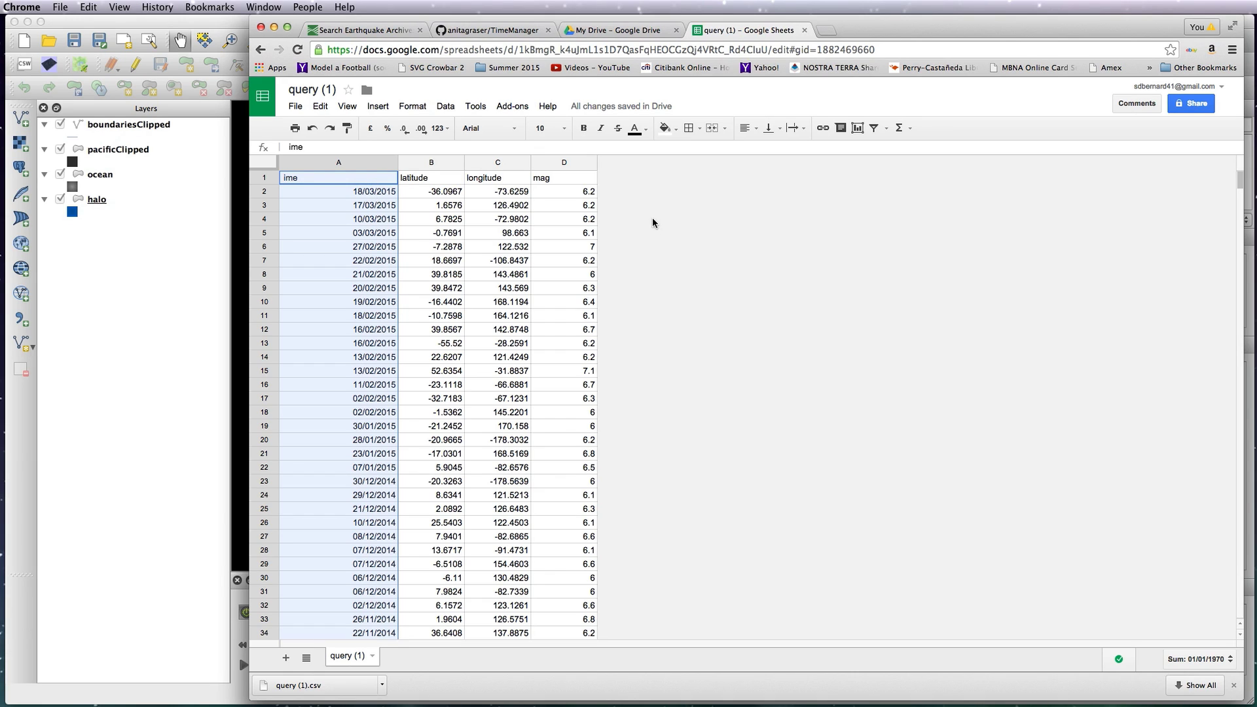
# - Download the current sheet as a comma-separated values file
pyautogui.click(296, 109)
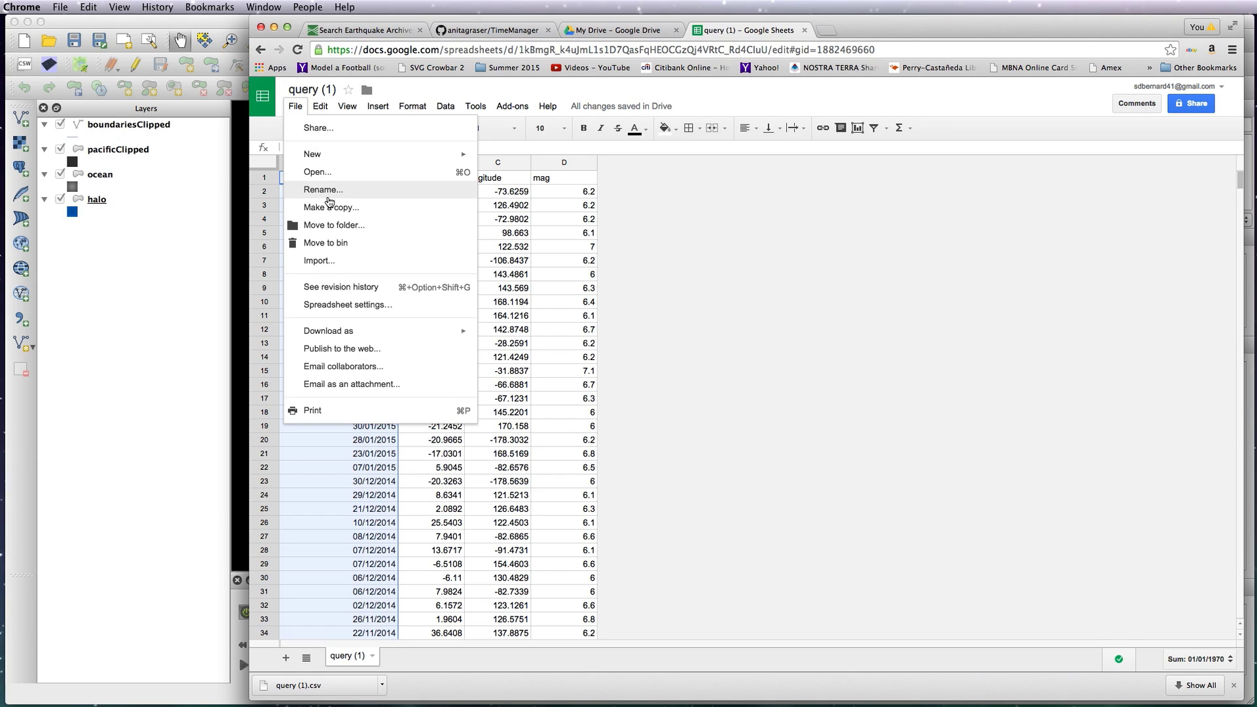
pyautogui.moveTo(426, 329)
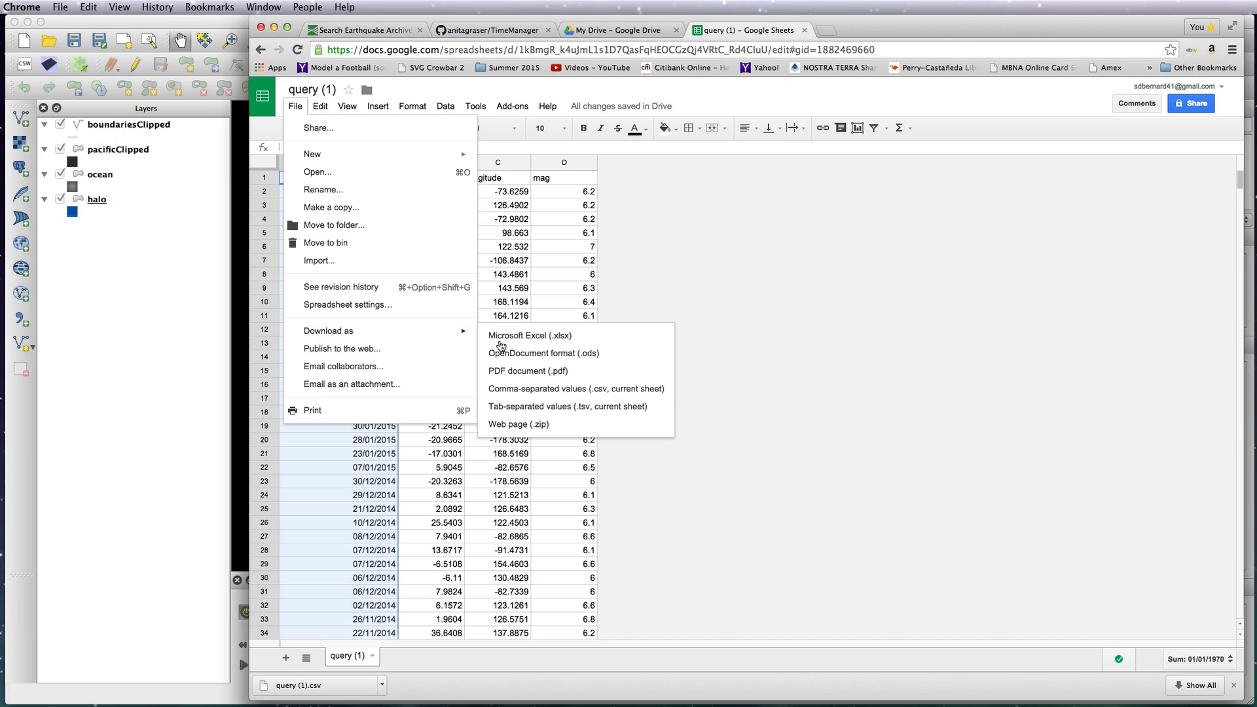
pyautogui.click(550, 391)
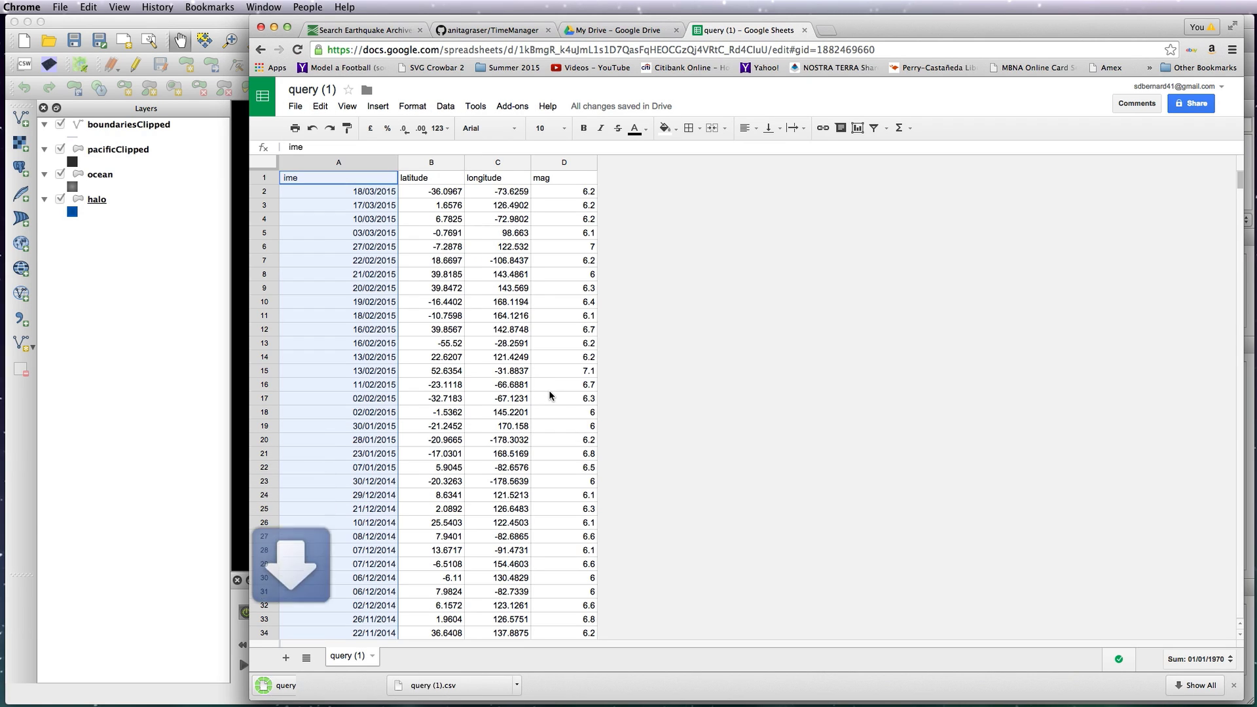
# - Switch to QGIS and add query (1) - query (1).csv as a delimited text point layer using the WGS 84 (EPSG:4326) coordinate system
pyautogui.click(165, 357)
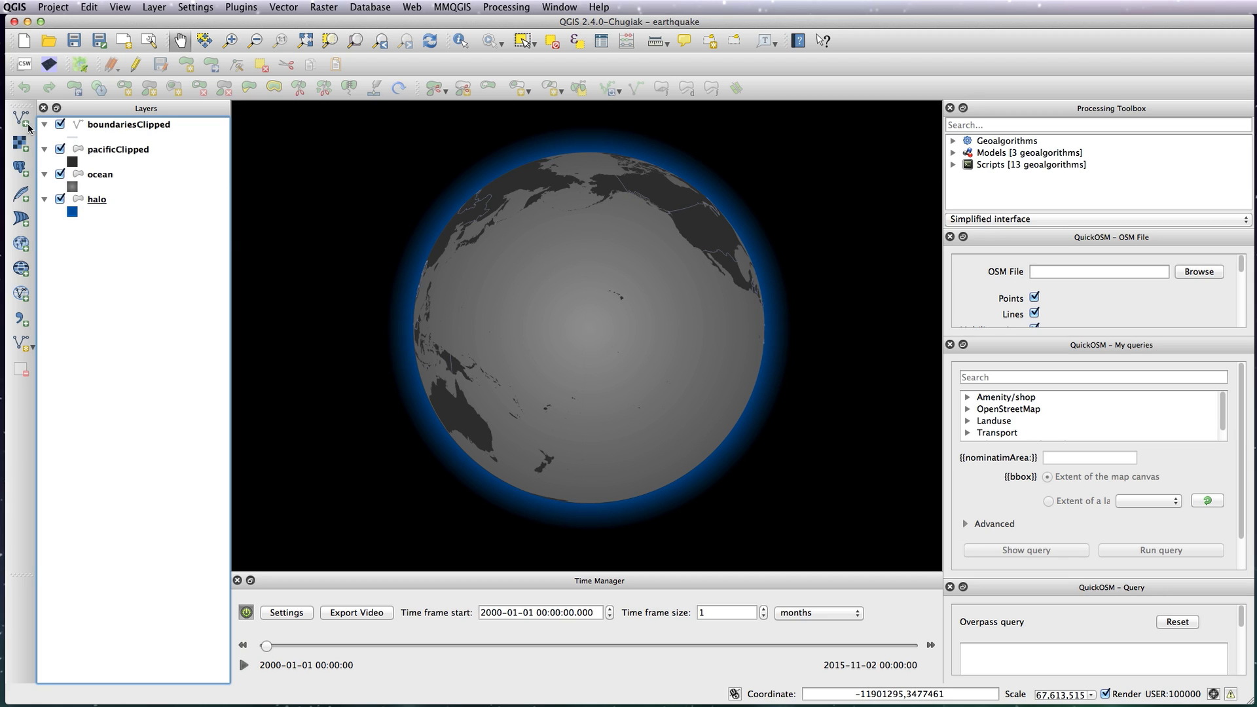
pyautogui.click(20, 319)
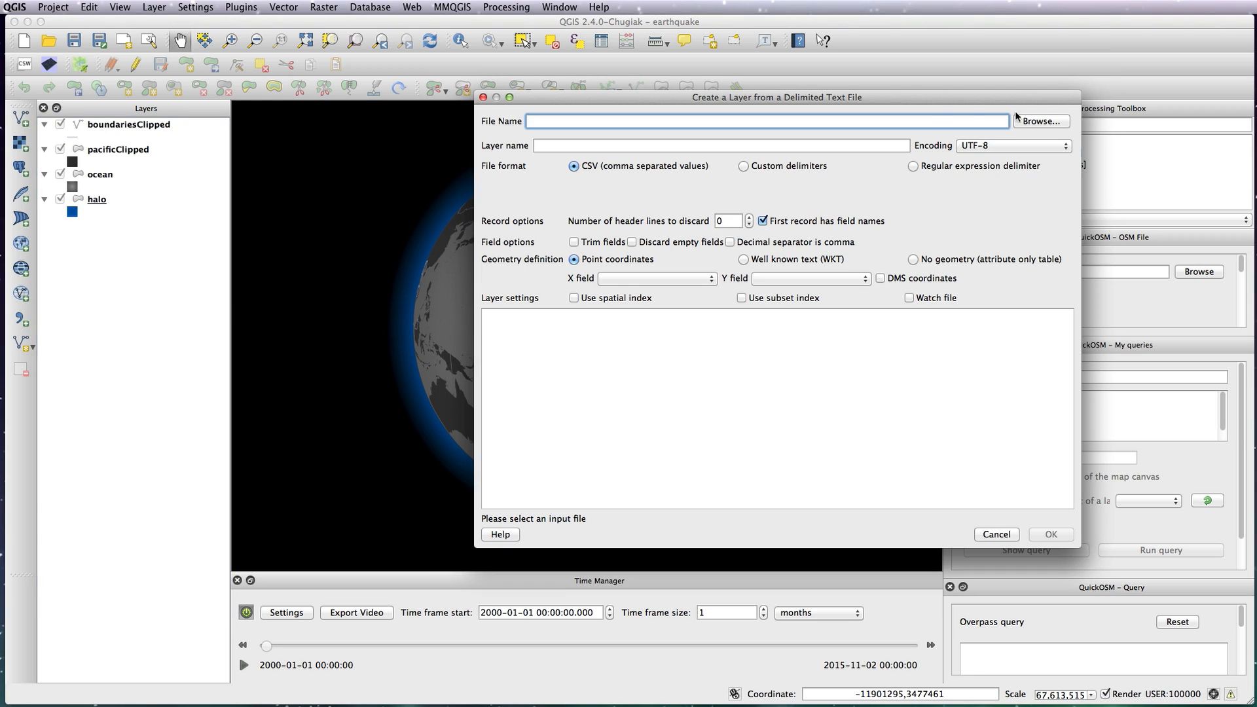
pyautogui.click(1038, 123)
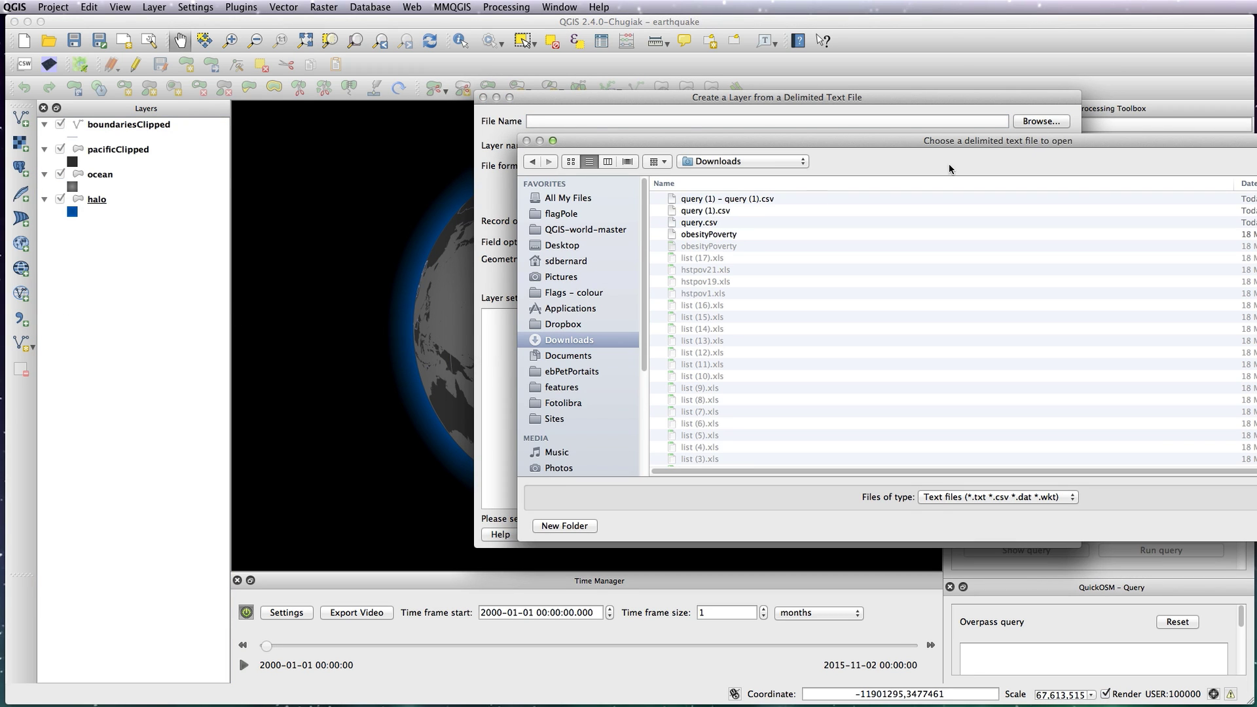
pyautogui.doubleClick(760, 199)
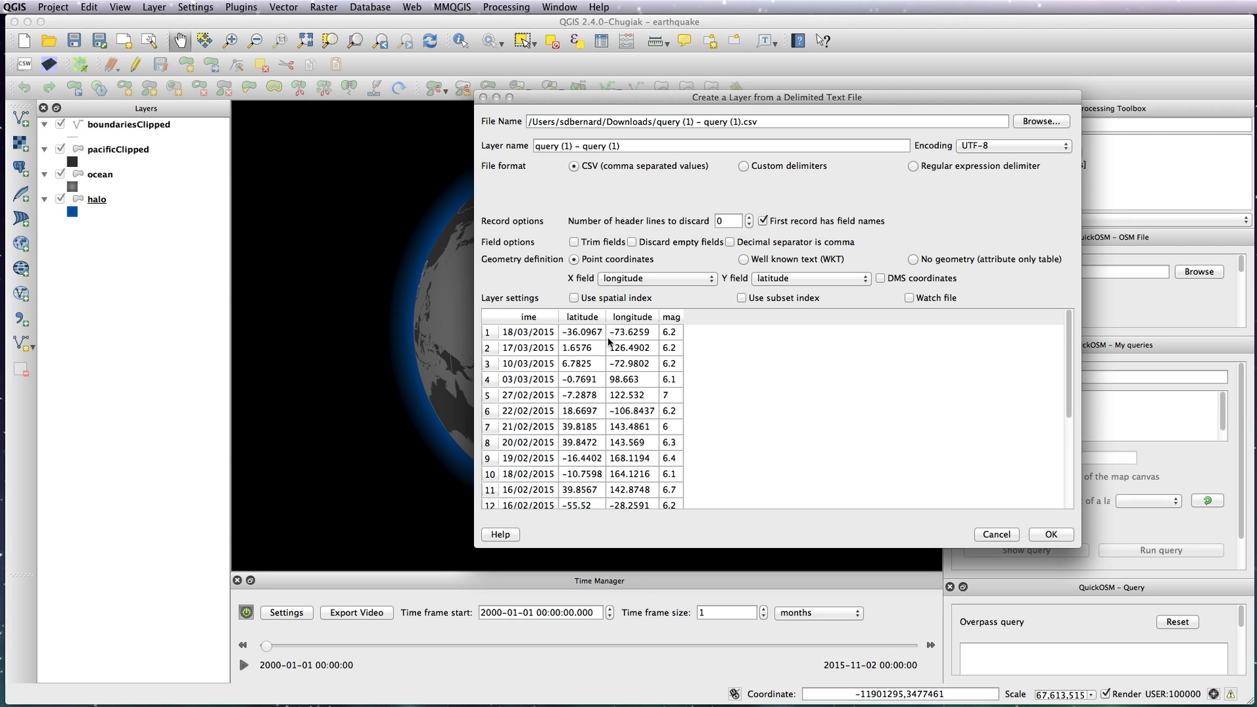
pyautogui.click(1052, 535)
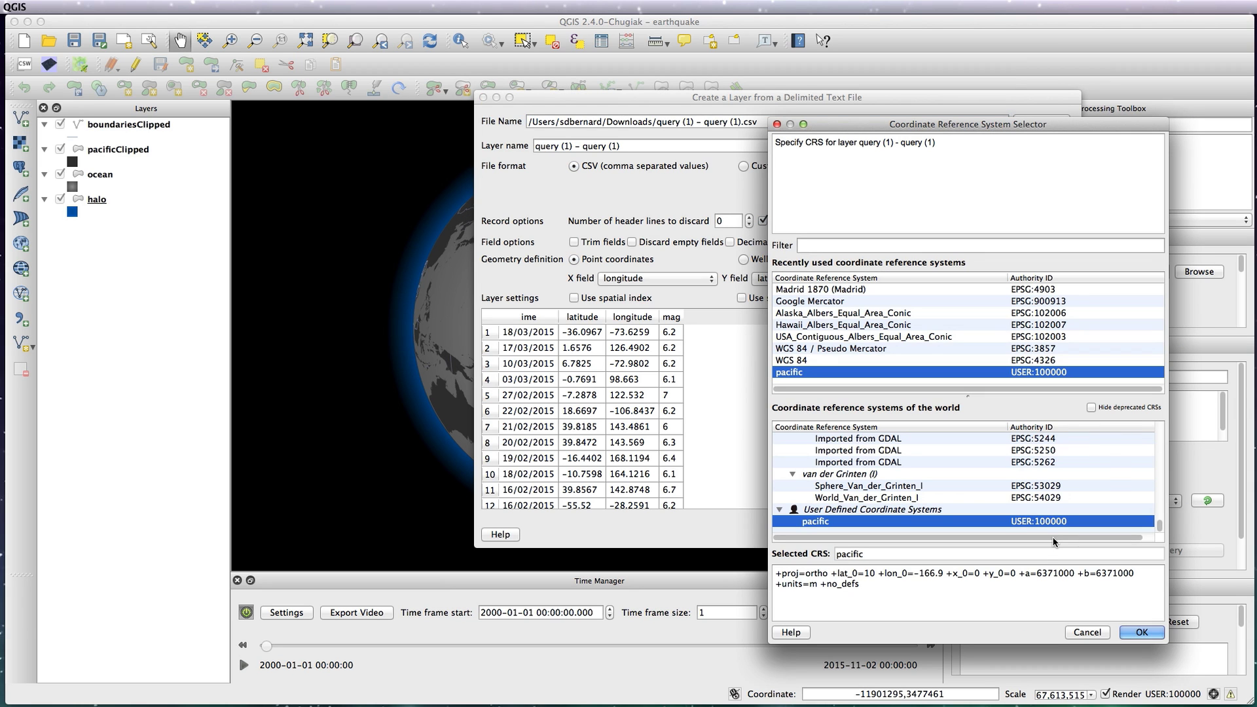
pyautogui.click(818, 360)
pyautogui.click(1140, 634)
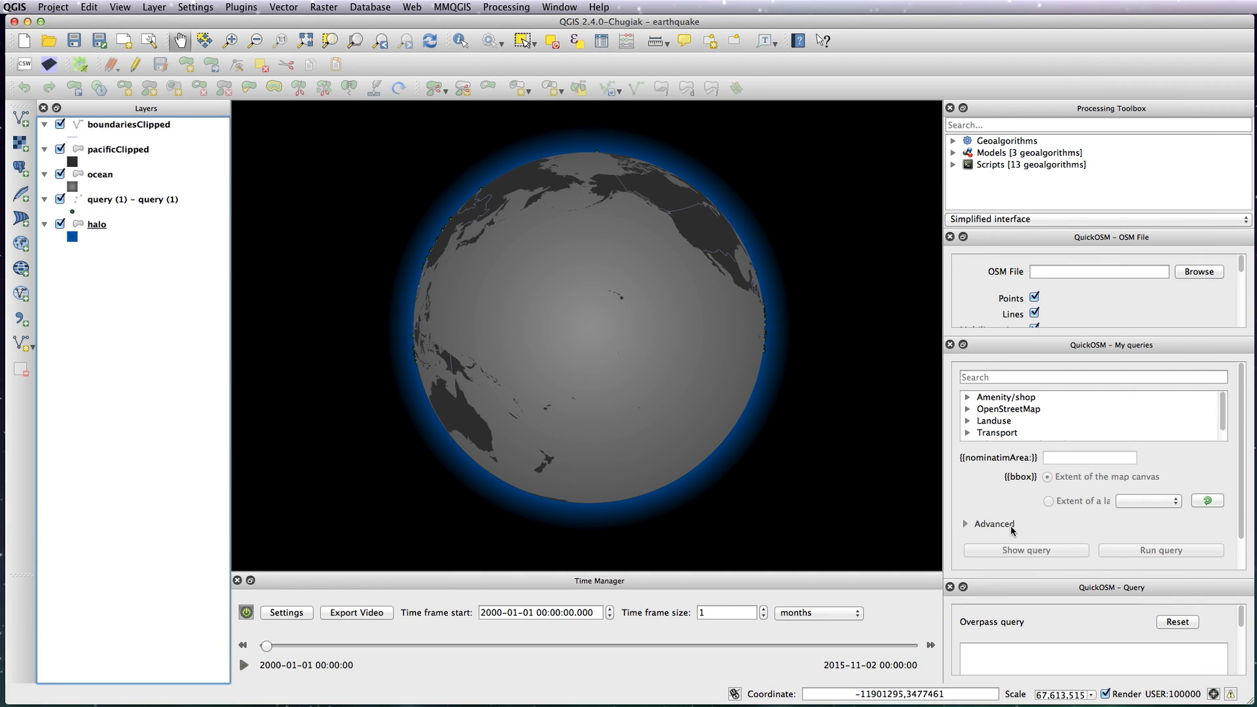
# - Move the query (1) - query (1) layer to the front of the layer order, above boundariesClipped
pyautogui.moveTo(133, 199); pyautogui.dragTo(130, 122)
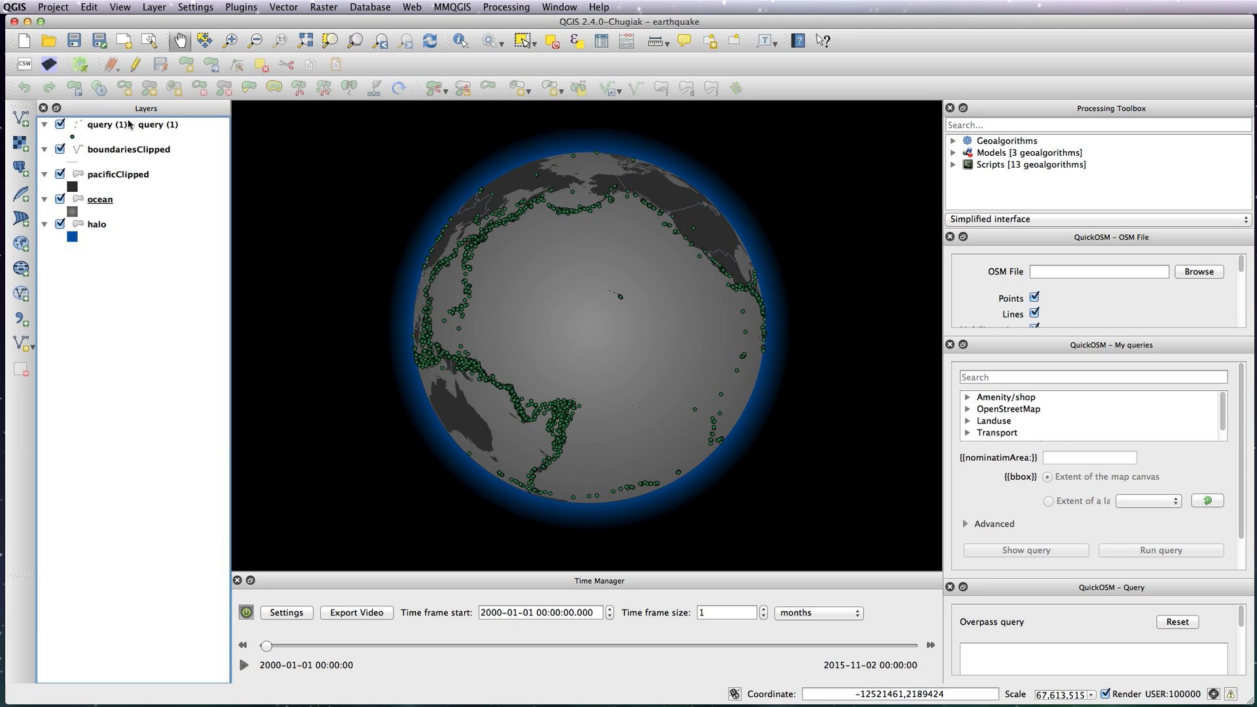
pyautogui.moveTo(677, 390); pyautogui.dragTo(303, 253)
pyautogui.moveTo(485, 233)
pyautogui.mouseDown()
pyautogui.moveTo(674, 348)
pyautogui.moveTo(565, 252)
pyautogui.moveTo(501, 237)
pyautogui.mouseUp()
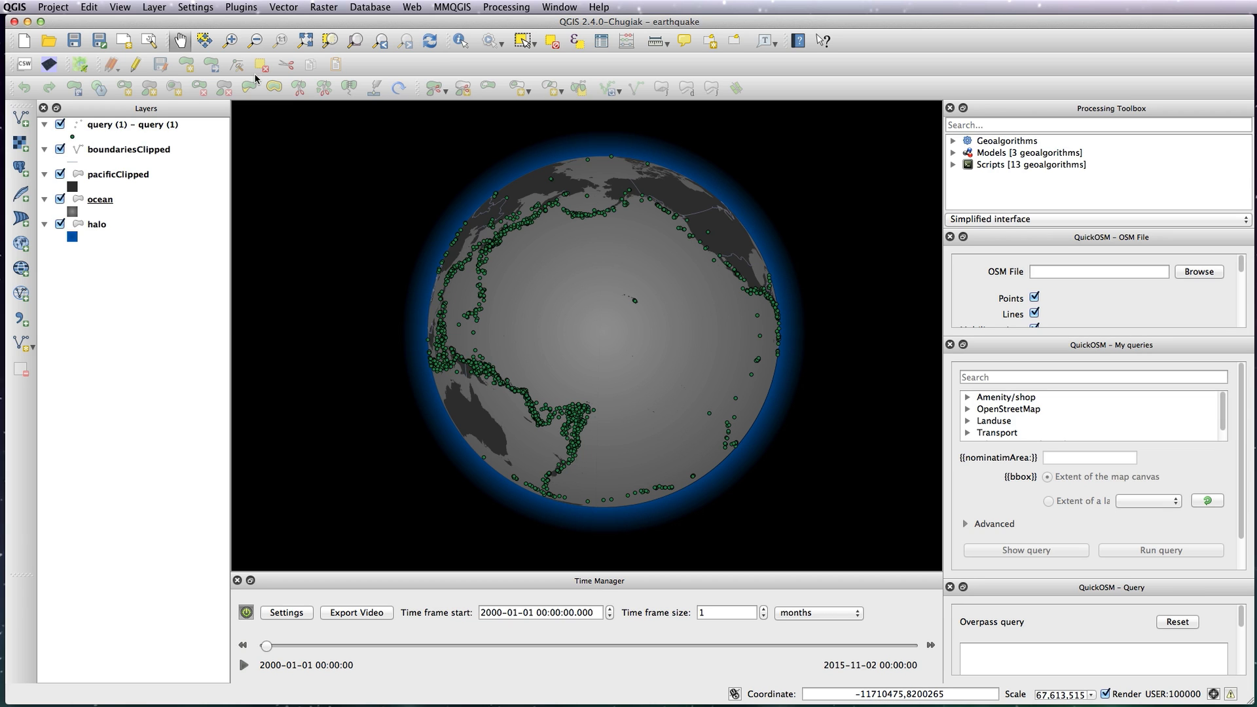
# - Search the available plugins for "time" to check the TimeManager plugin
pyautogui.click(239, 7)
pyautogui.click(246, 25)
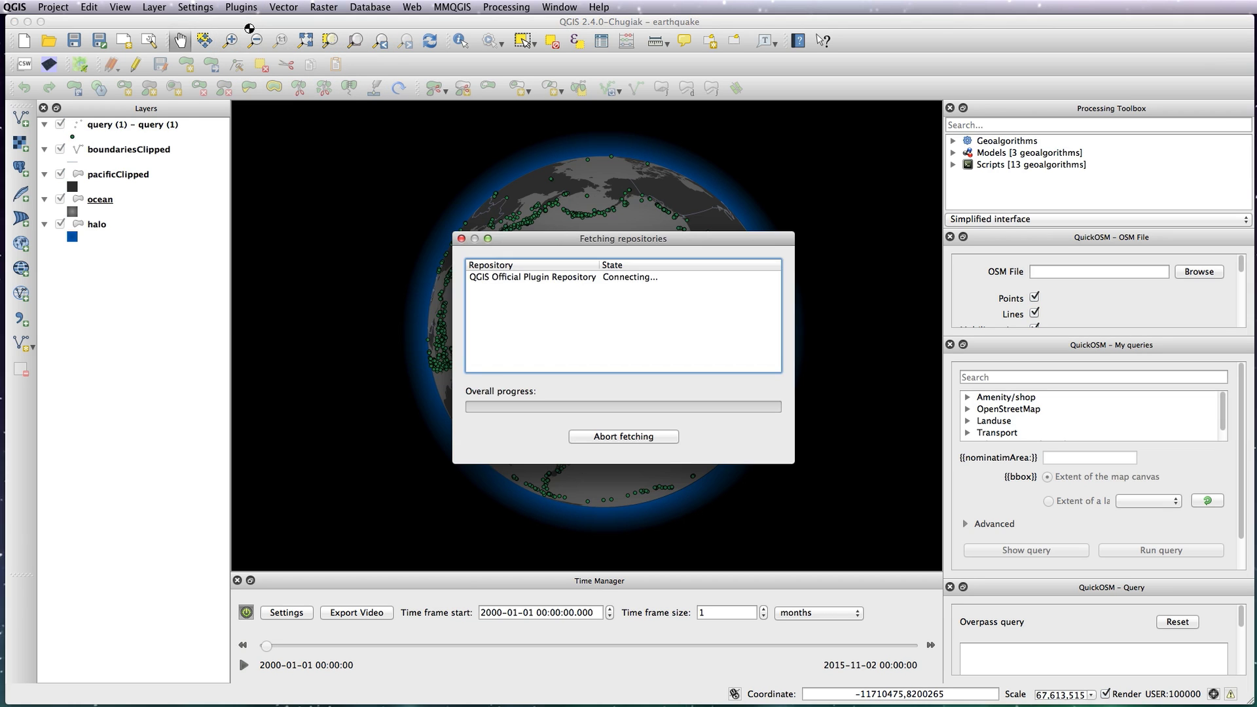
pyautogui.write('time')
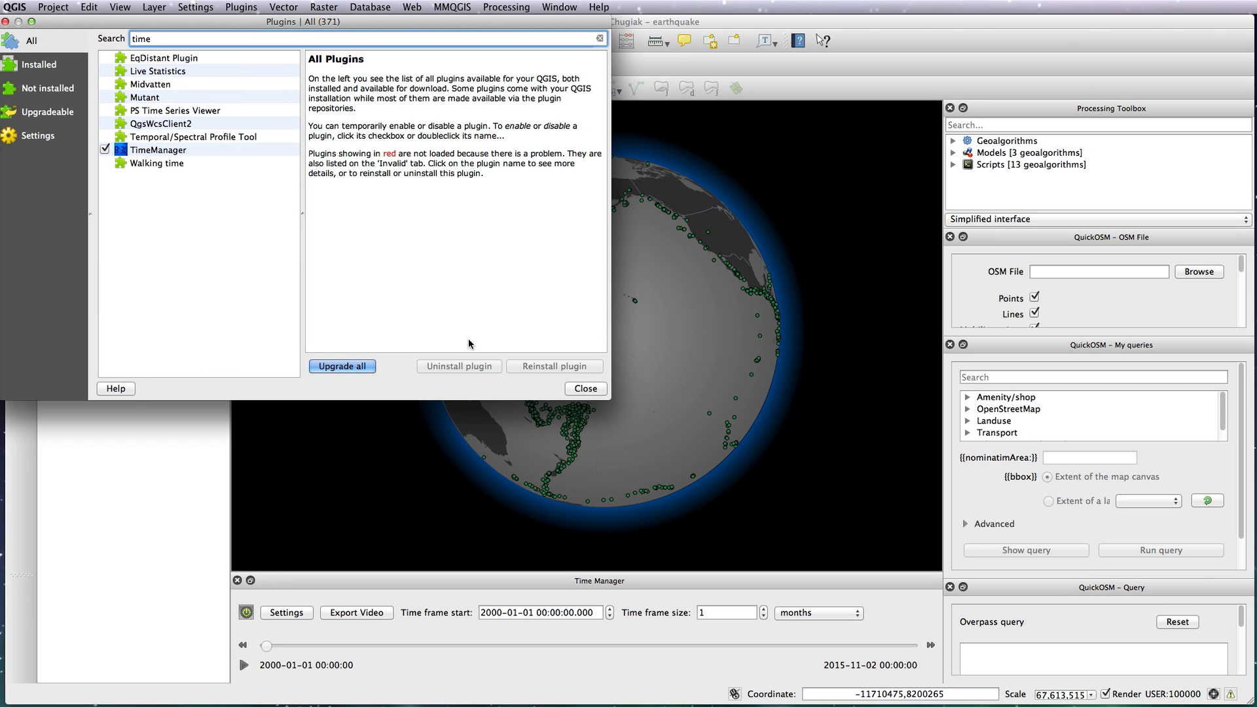
pyautogui.click(584, 389)
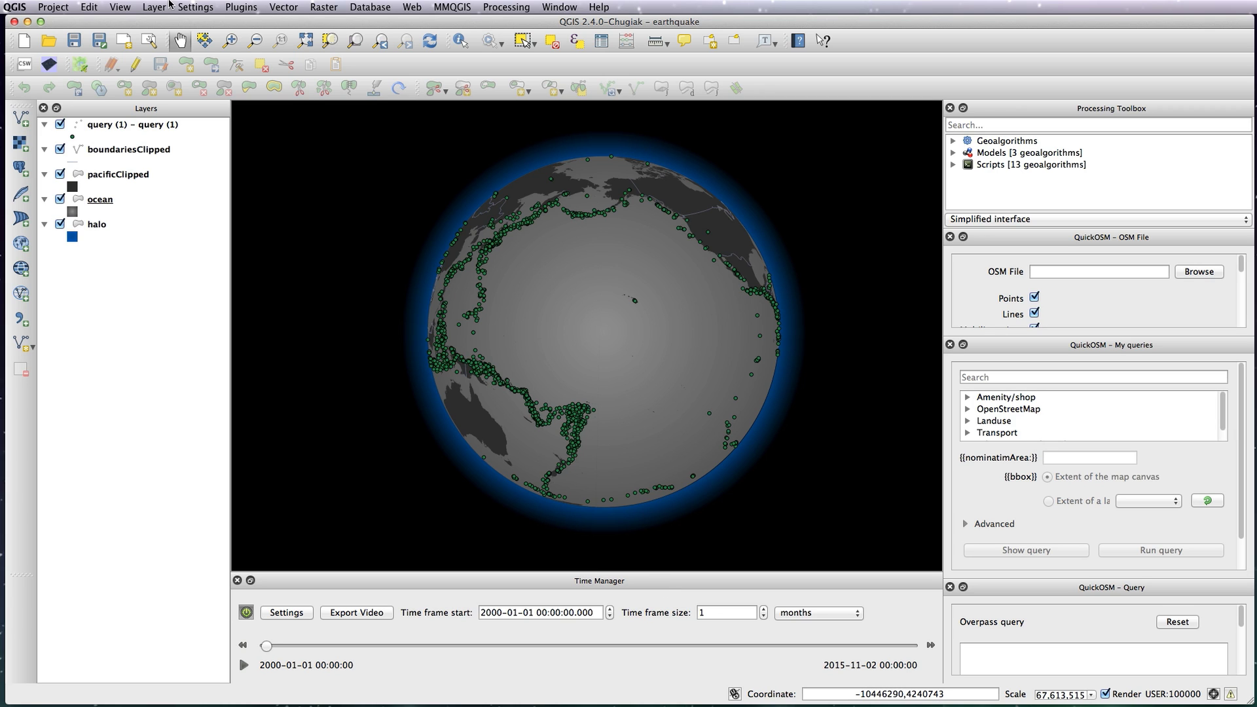
# - Export the query (1) - query (1) layer as an ESRI Shapefile named earthquakeData in the earthquake folder
pyautogui.click(160, 126)
pyautogui.rightClick(160, 125)
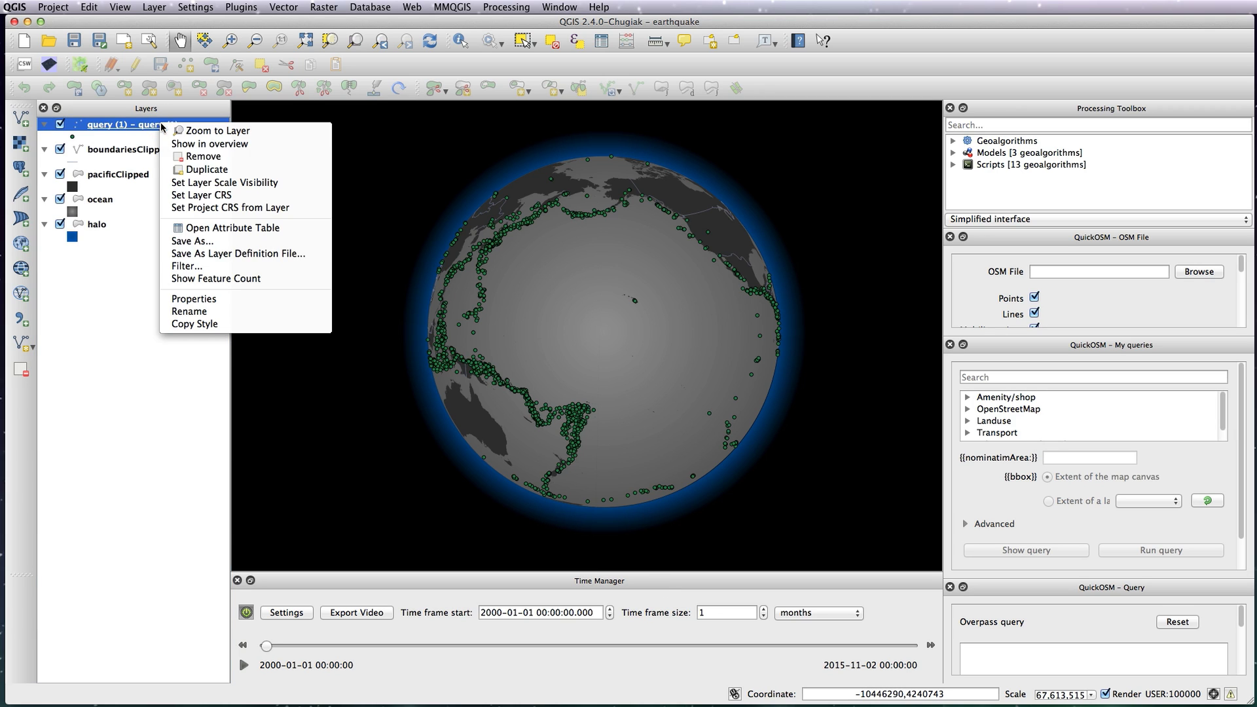
pyautogui.click(247, 241)
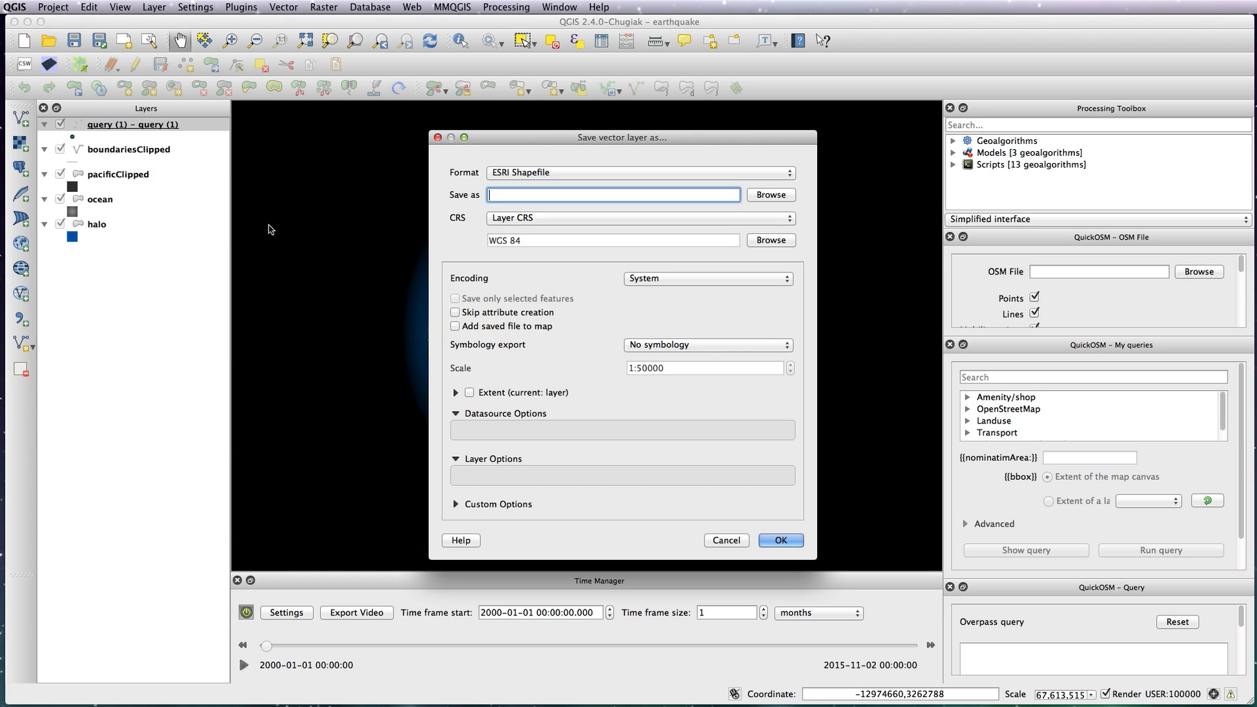
pyautogui.click(769, 195)
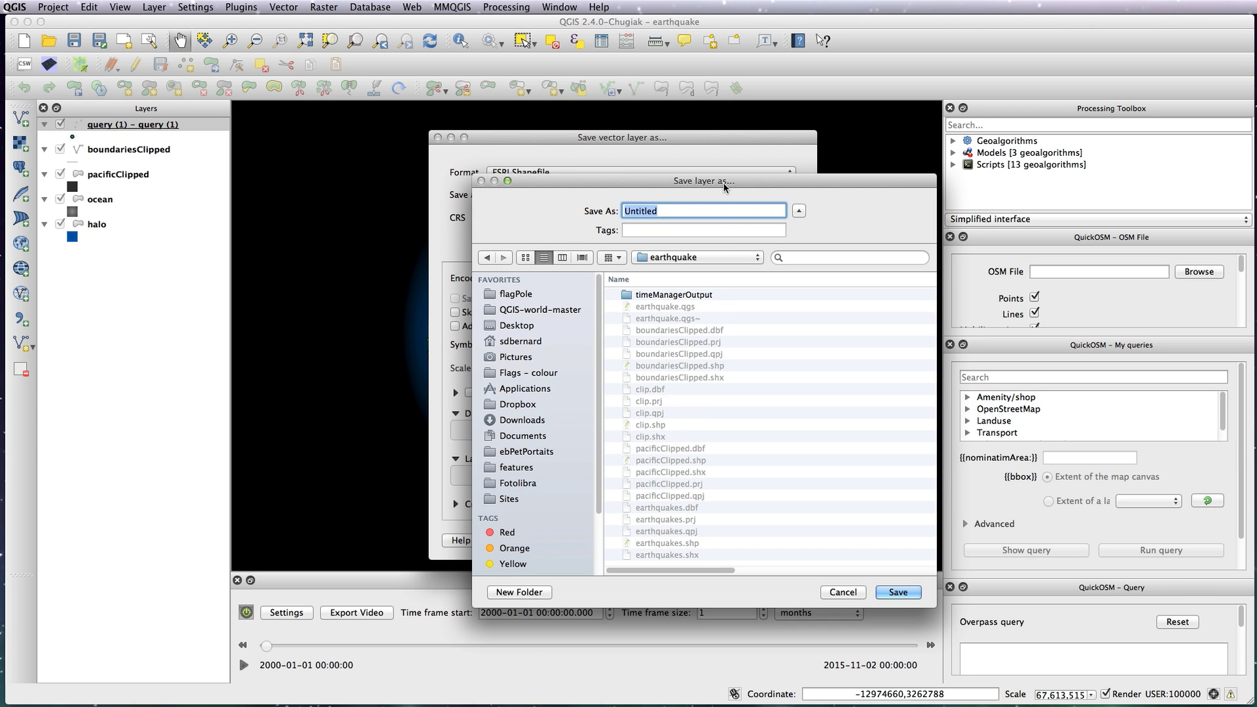
pyautogui.write('earthquake/ear')
pyautogui.write('t')
pyautogui.write('hq')
pyautogui.write('uakeData')
pyautogui.press('Return')
pyautogui.click(776, 544)
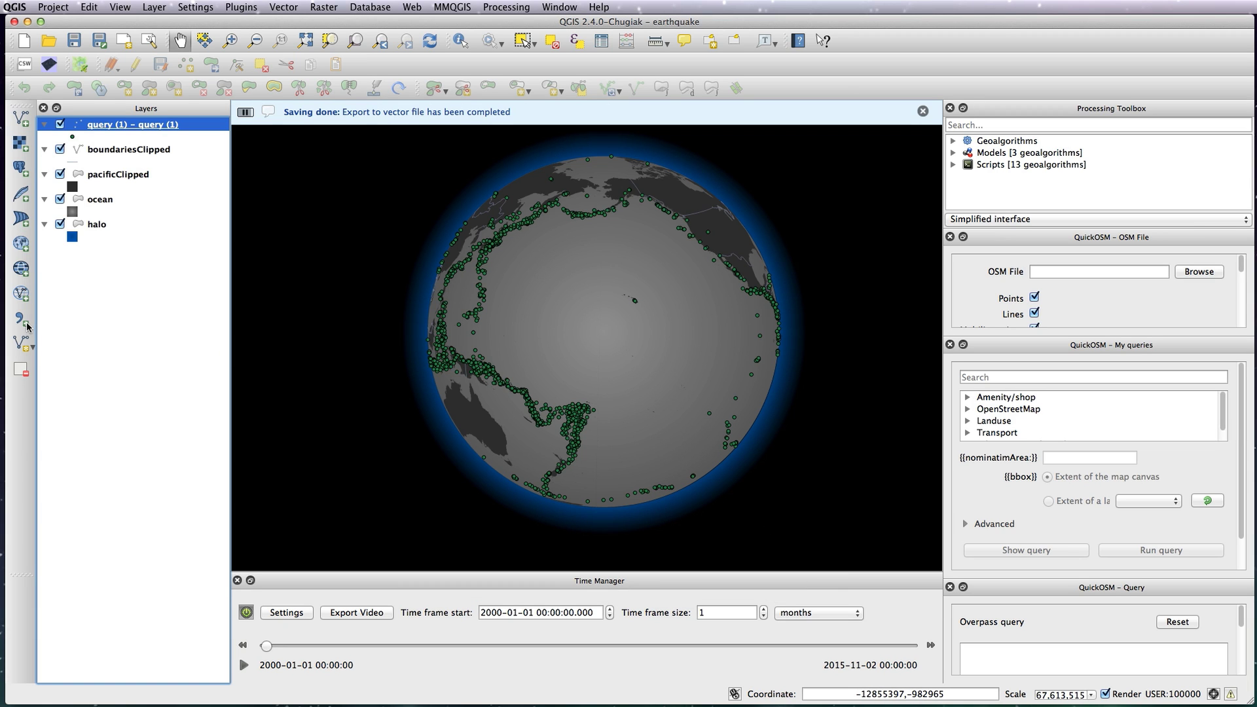
# - Add earthquakeData.shp as a vector layer and remove the query (1) - query (1) layer from the project
pyautogui.click(21, 118)
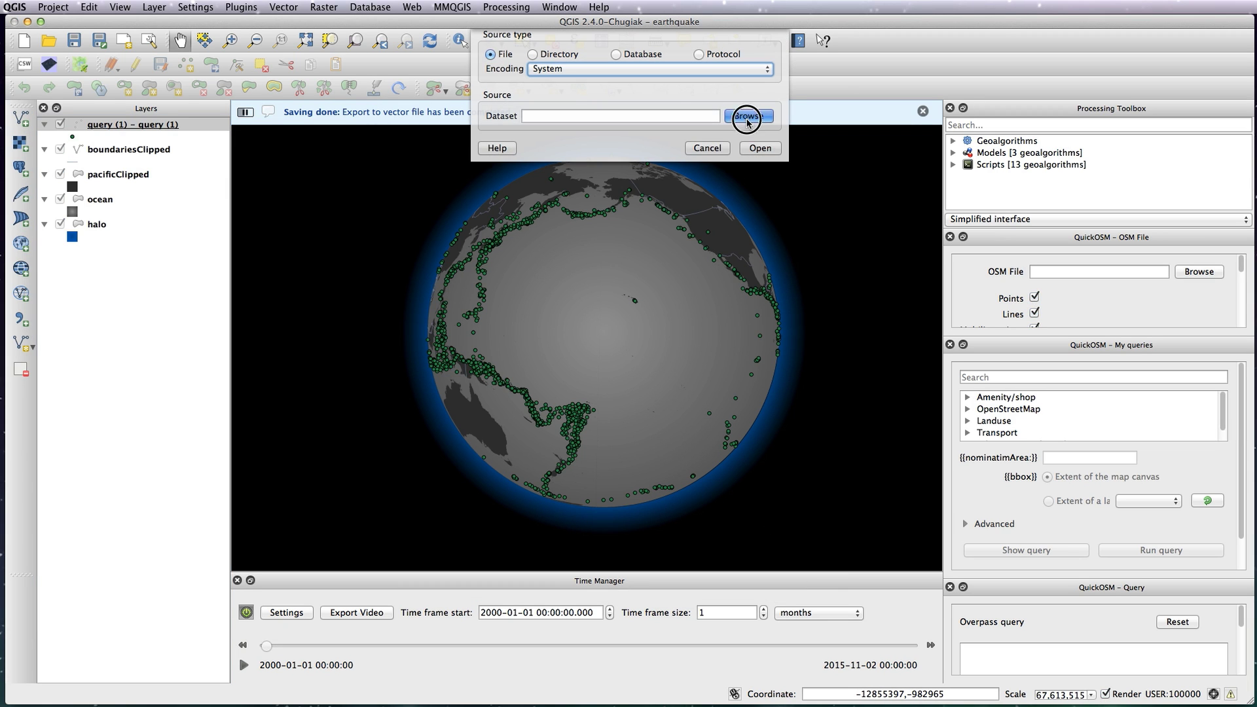
pyautogui.click(748, 115)
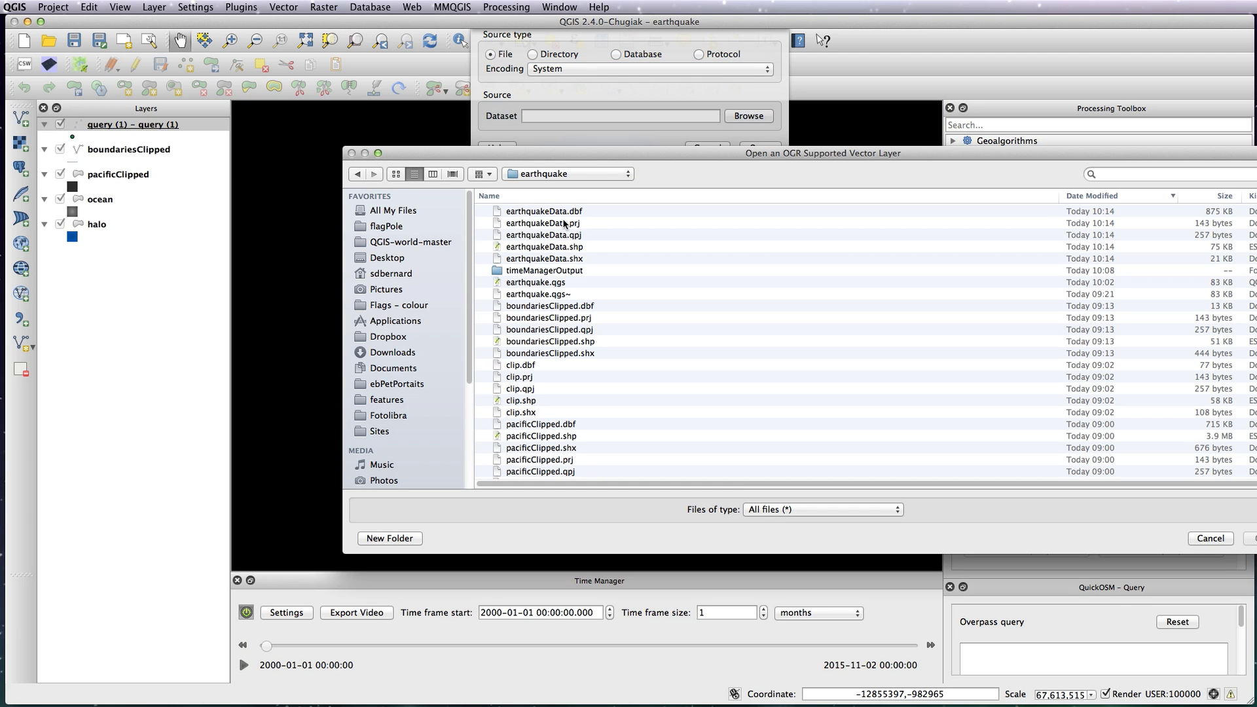
pyautogui.doubleClick(563, 247)
pyautogui.click(760, 148)
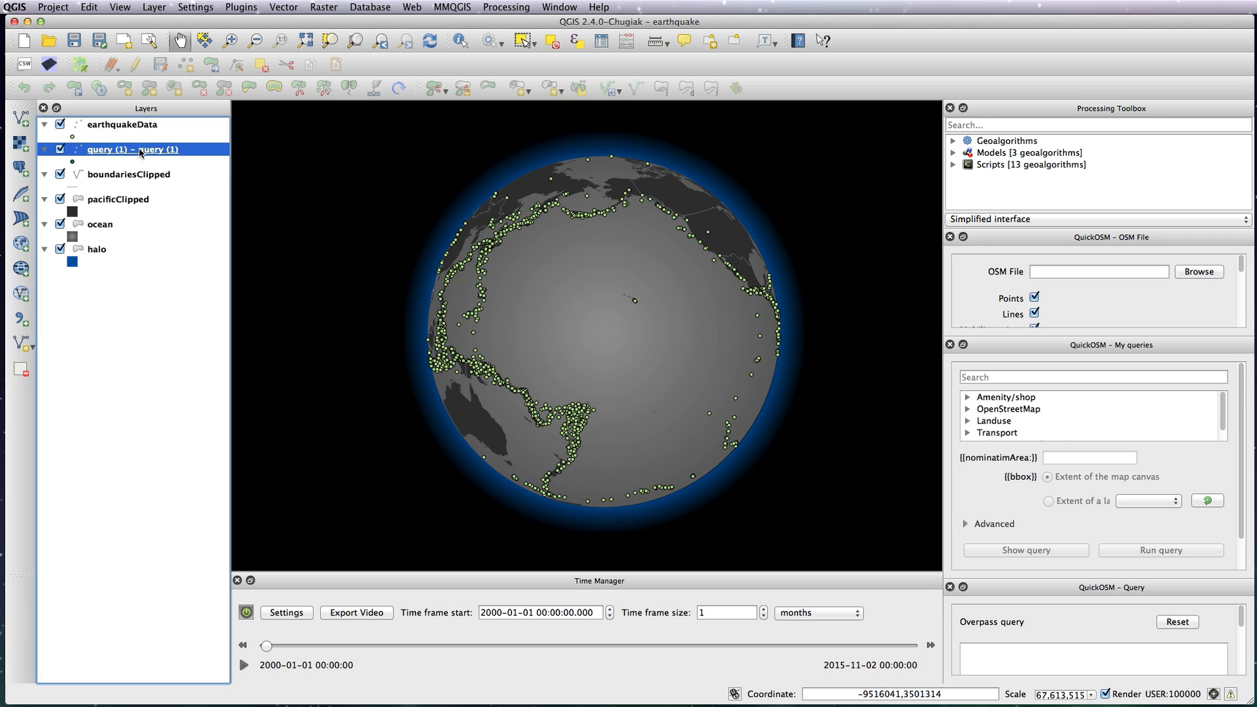
pyautogui.click(21, 370)
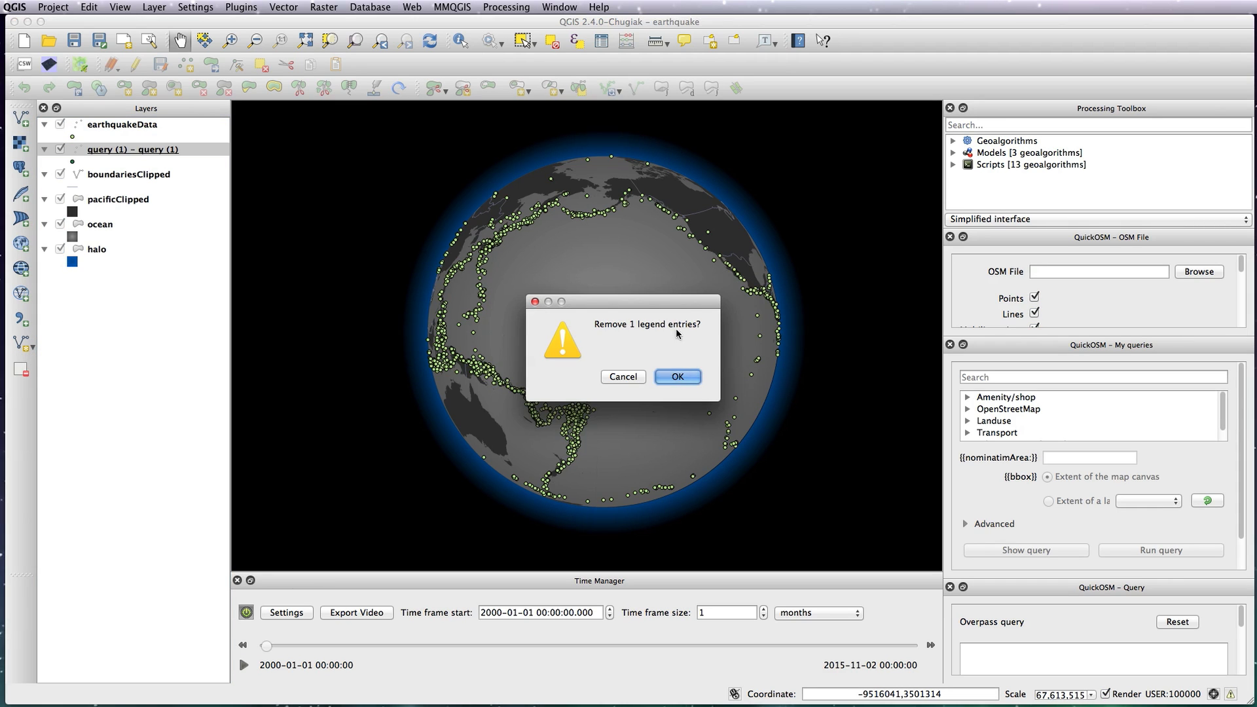
pyautogui.click(678, 375)
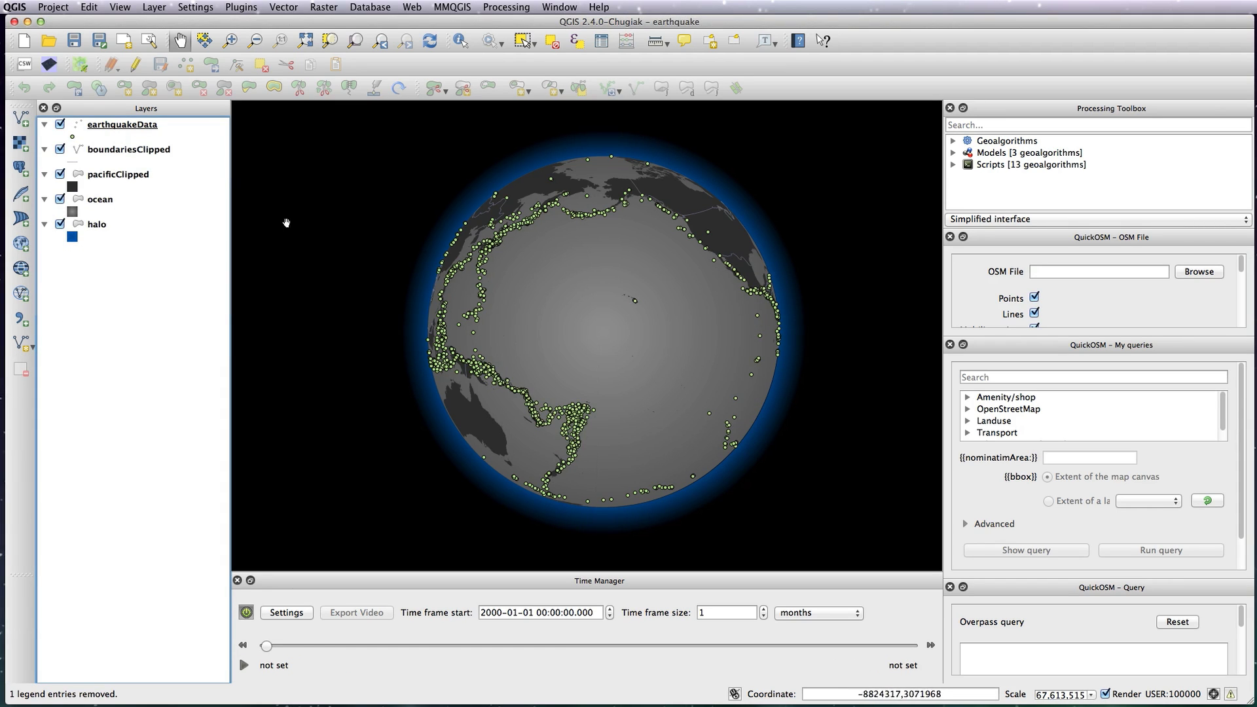
# - Switch the earthquakeData layer's style to Graduated, based on the mag column
pyautogui.click(139, 125)
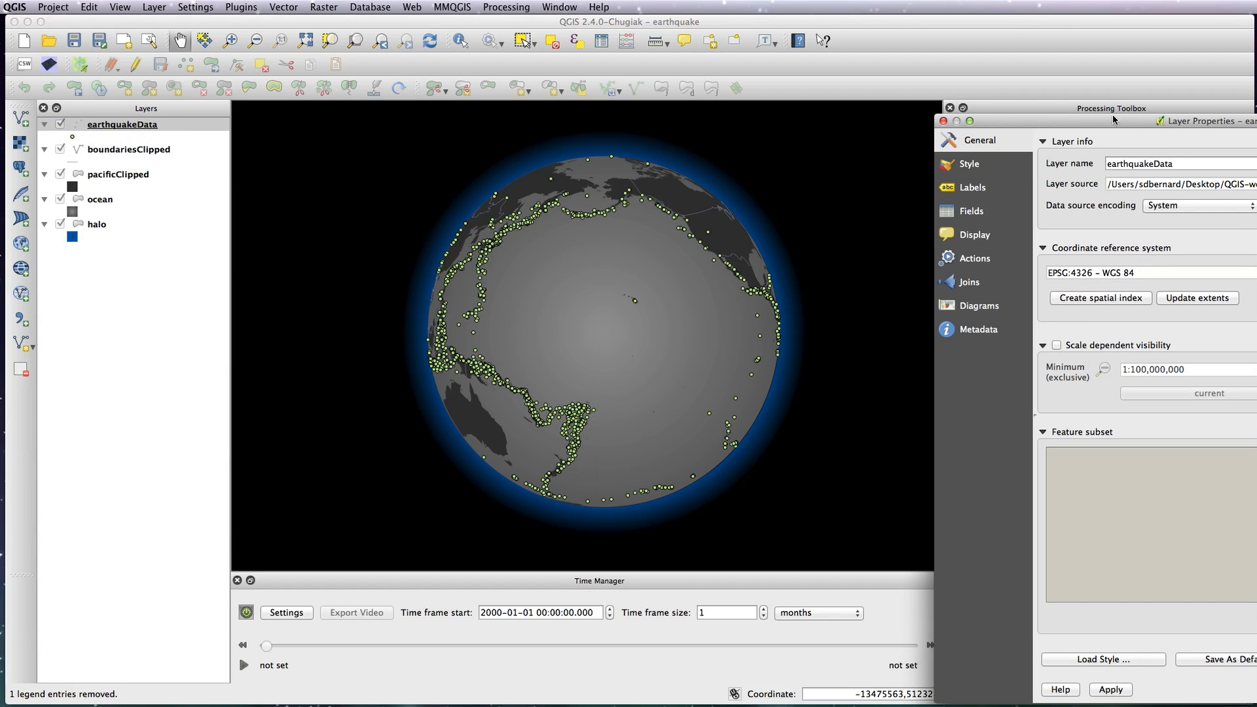
pyautogui.moveTo(1118, 124); pyautogui.dragTo(570, 66)
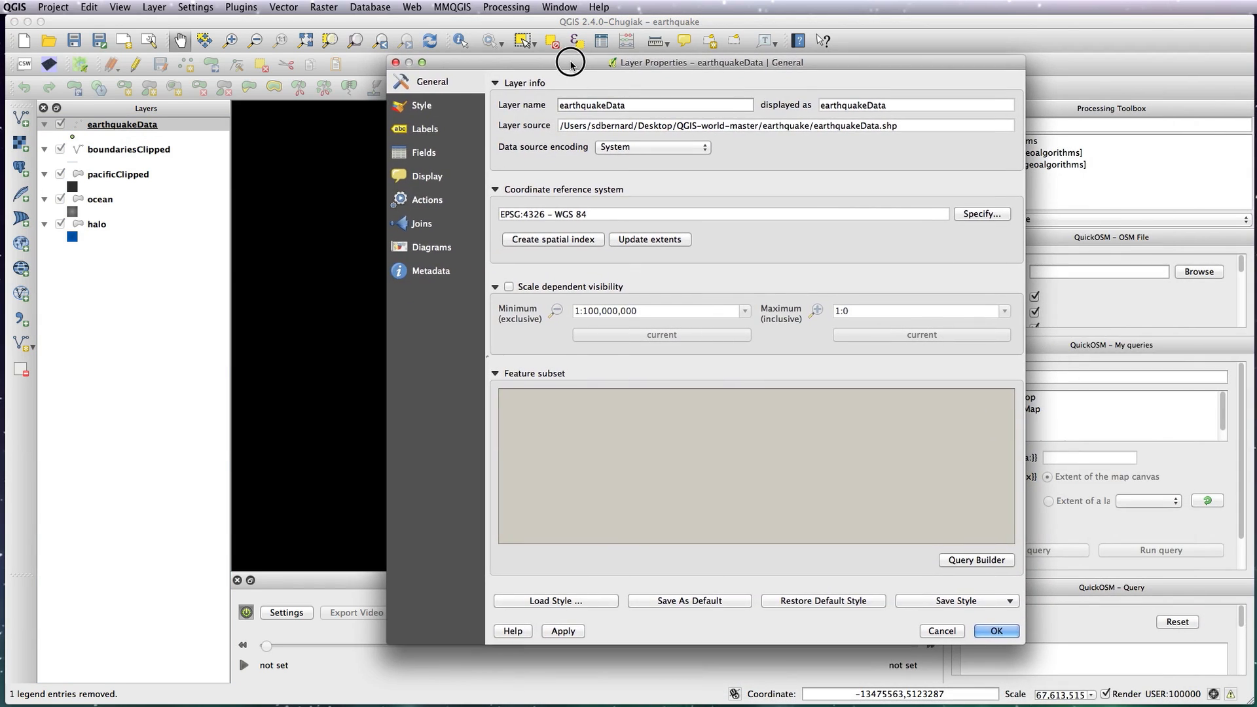
pyautogui.click(445, 107)
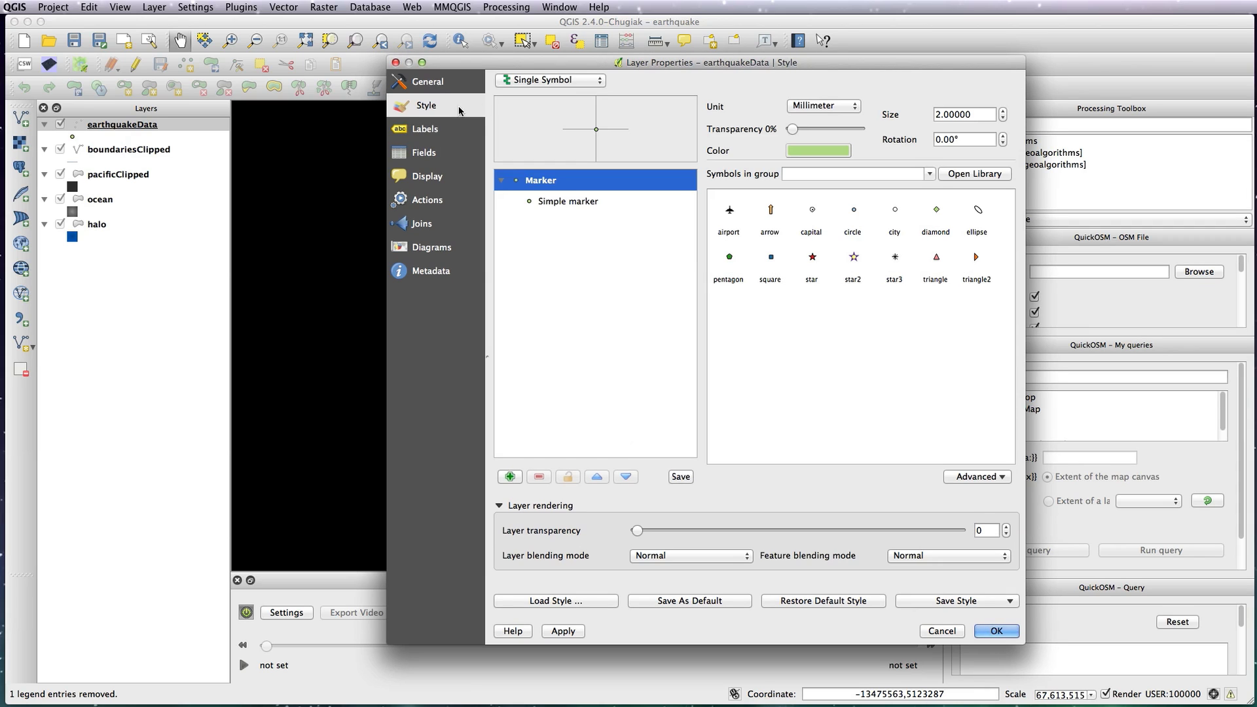
pyautogui.click(583, 80)
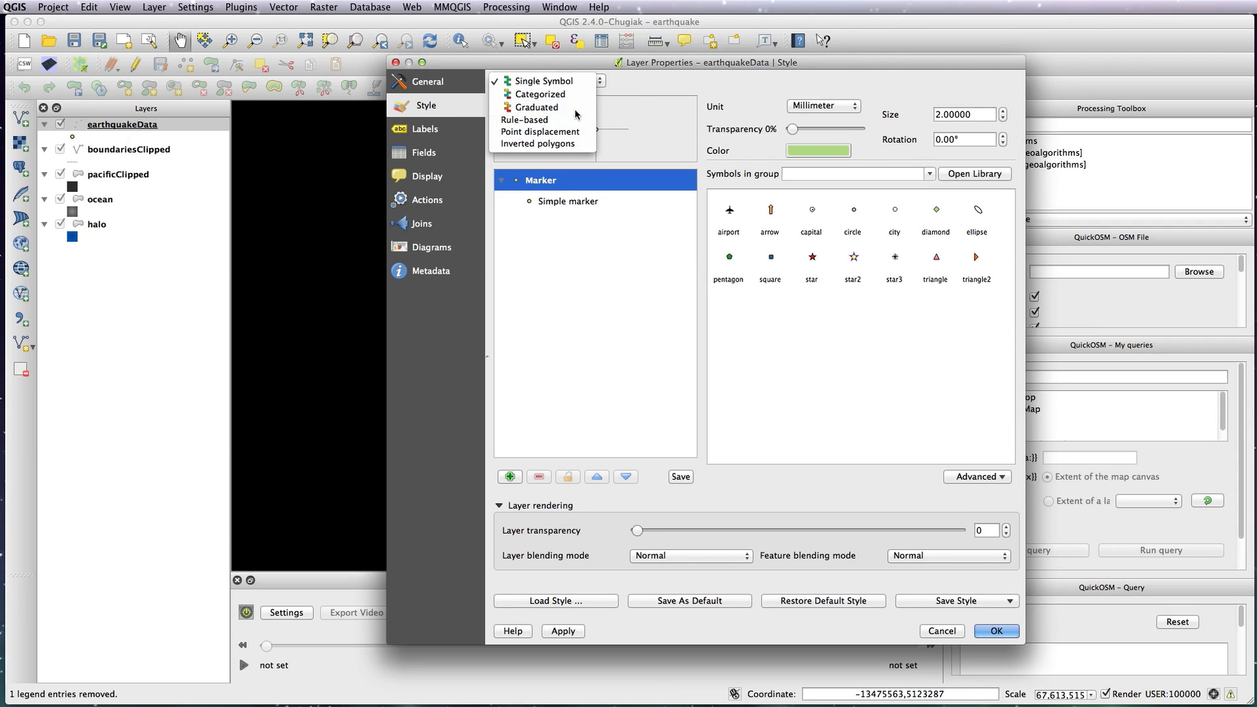
pyautogui.click(577, 108)
pyautogui.click(750, 106)
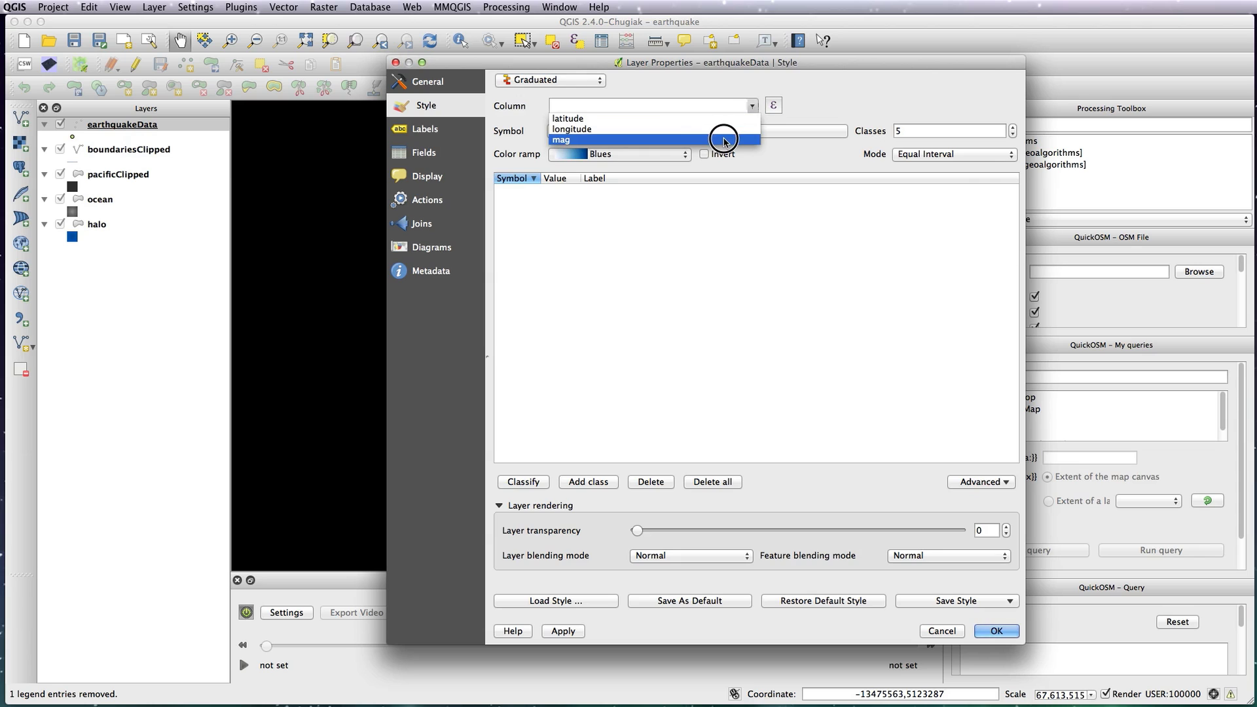
pyautogui.click(725, 141)
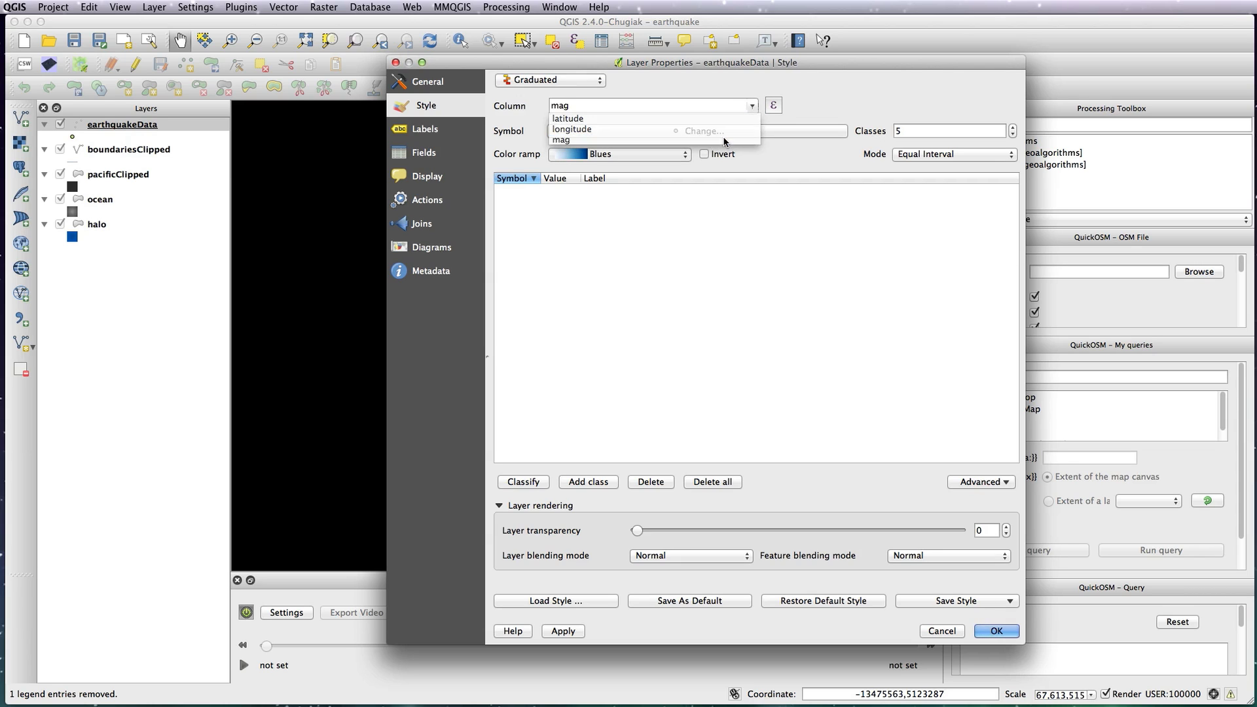
# - Classify the magnitudes using the YlOrRd color ramp and Natural Breaks (Jenks) mode, and apply the style
pyautogui.click(681, 156)
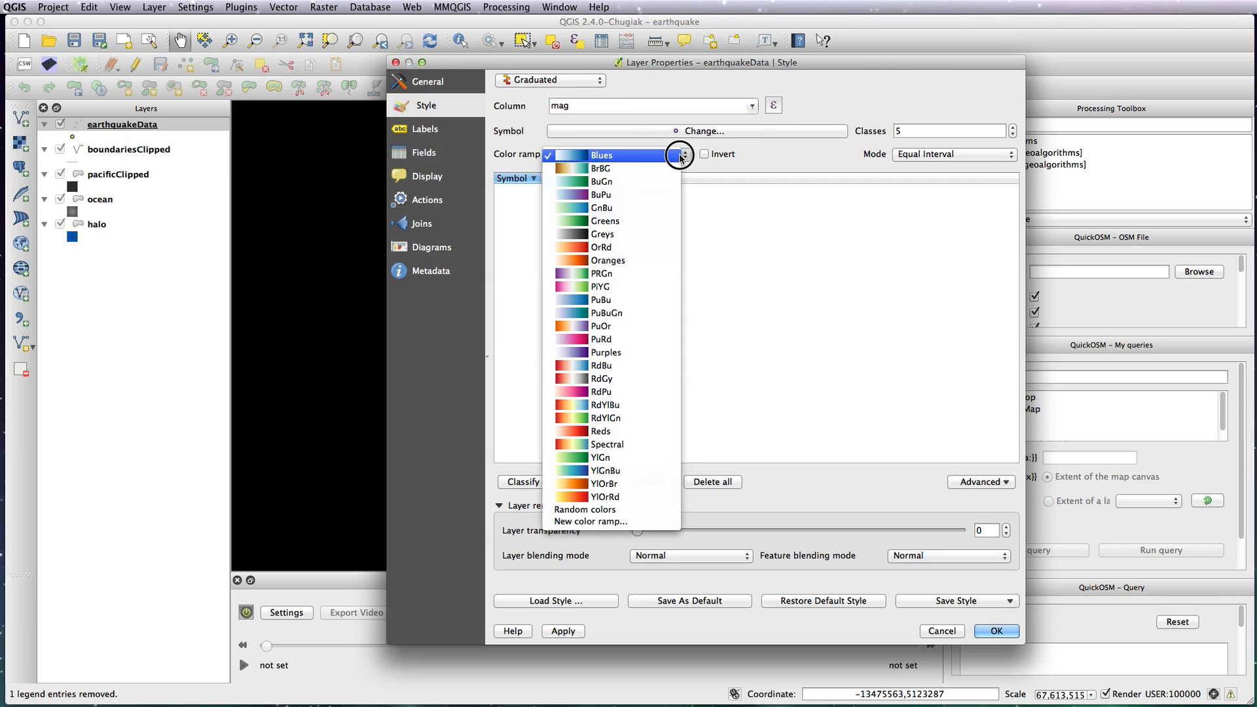
pyautogui.click(621, 496)
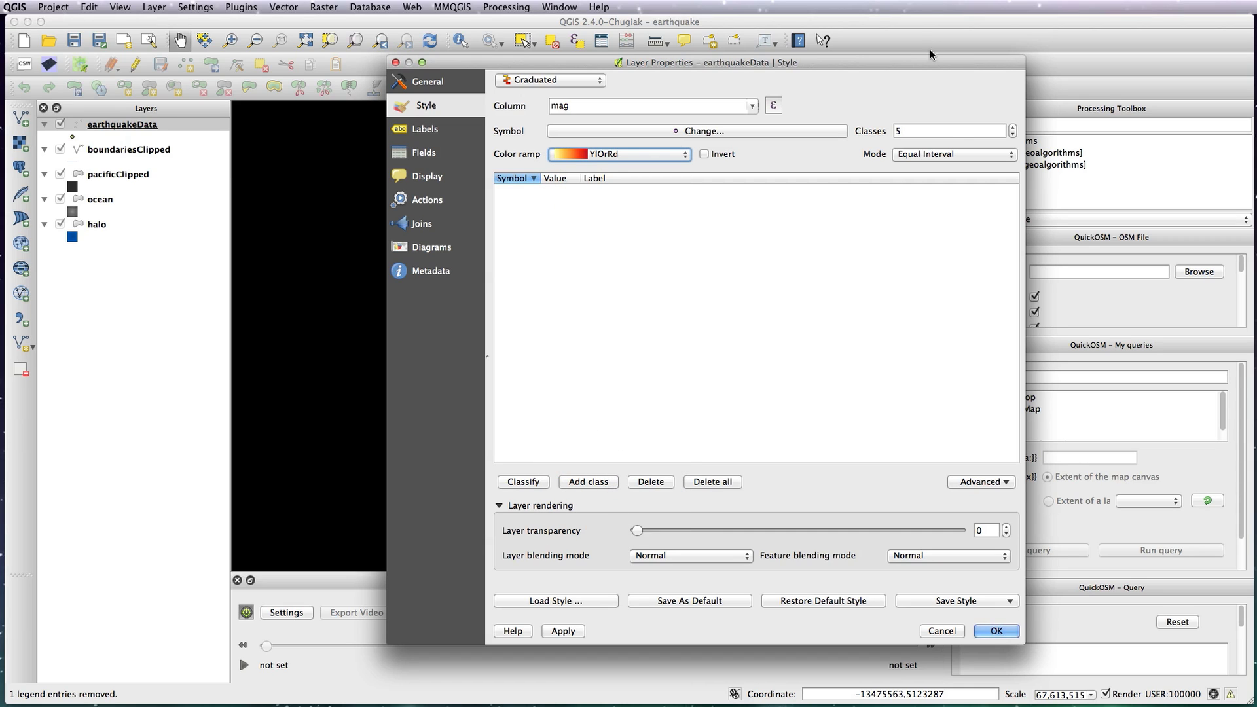
pyautogui.click(955, 153)
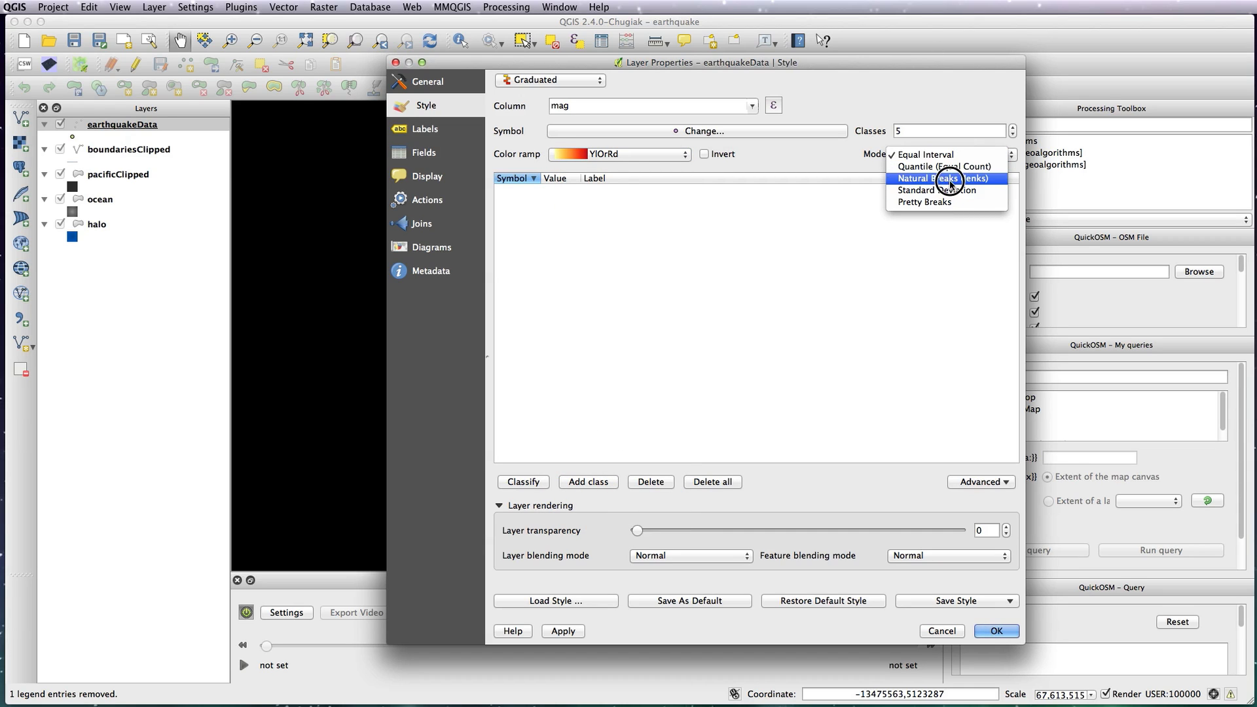
pyautogui.click(946, 178)
pyautogui.click(524, 482)
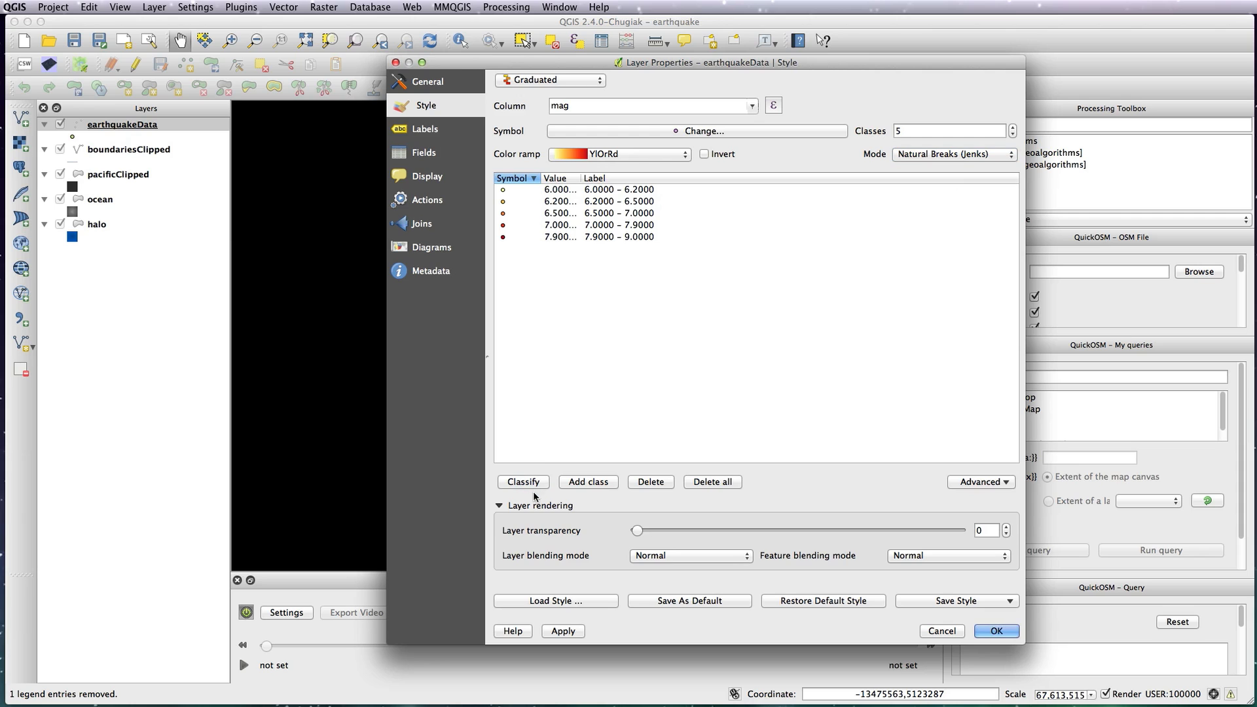
pyautogui.moveTo(644, 61); pyautogui.dragTo(942, 44)
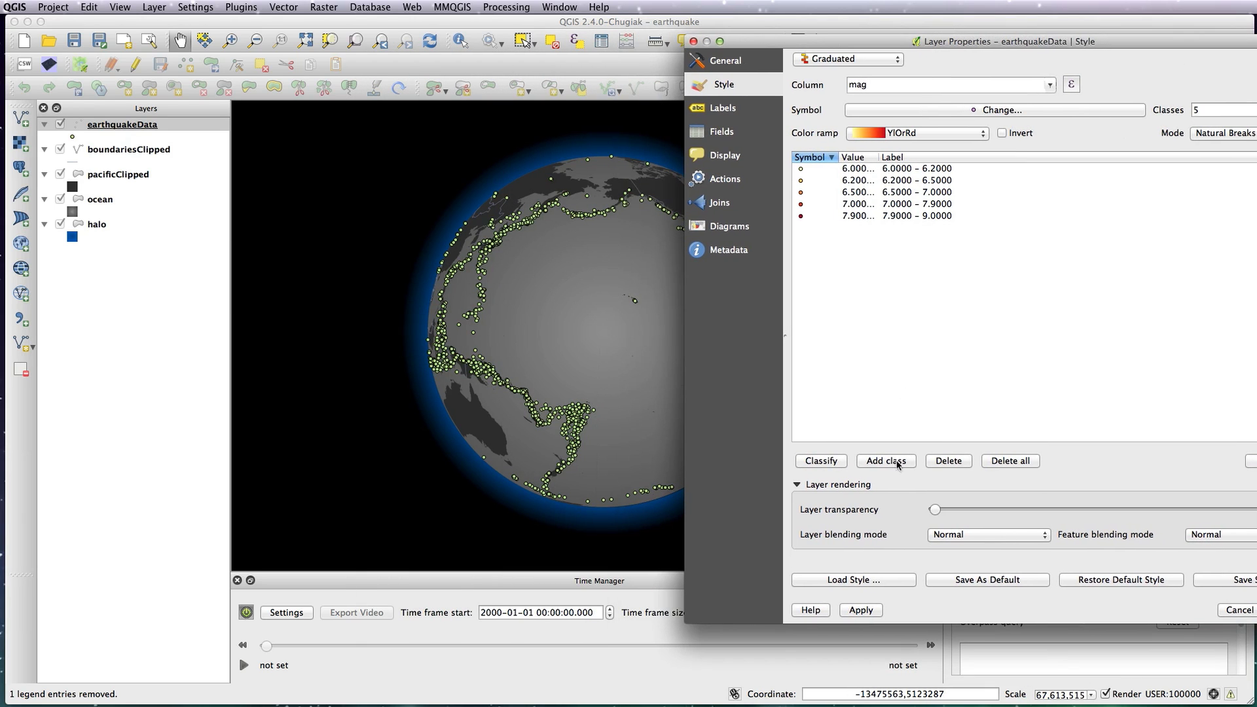
pyautogui.click(849, 612)
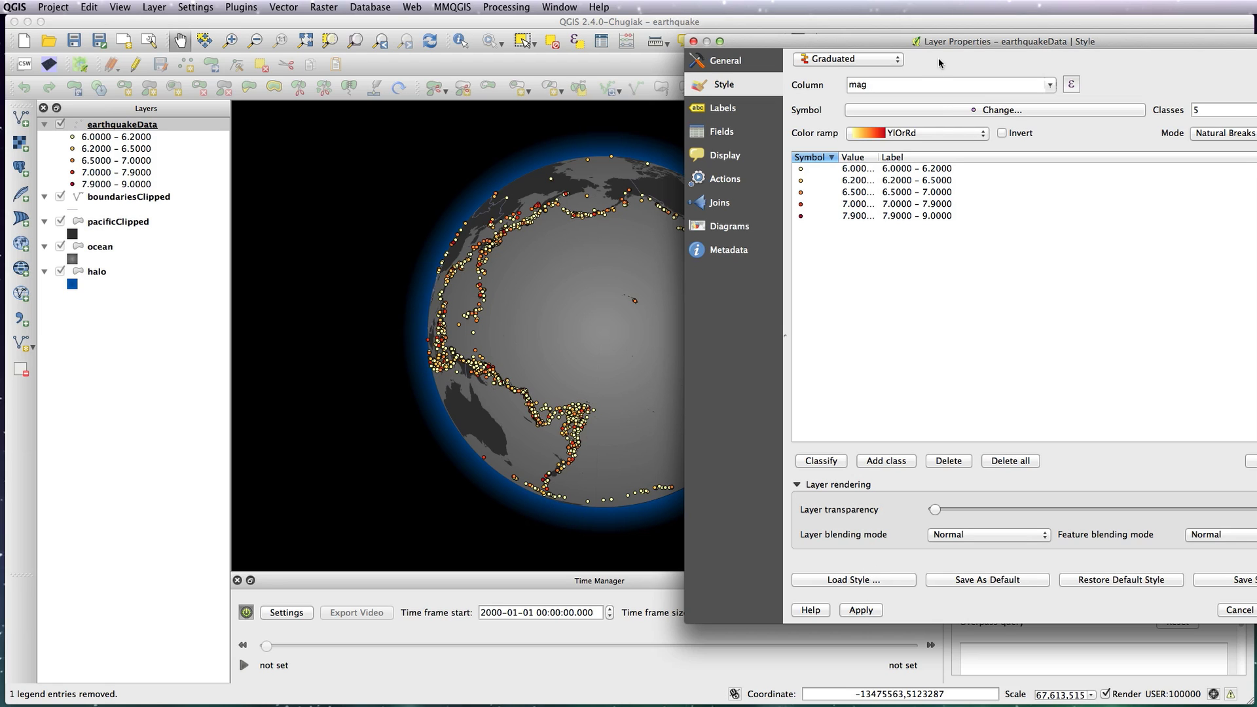
# - Set the graduated marker symbol's size to 8 mm
pyautogui.moveTo(960, 42); pyautogui.dragTo(865, 47)
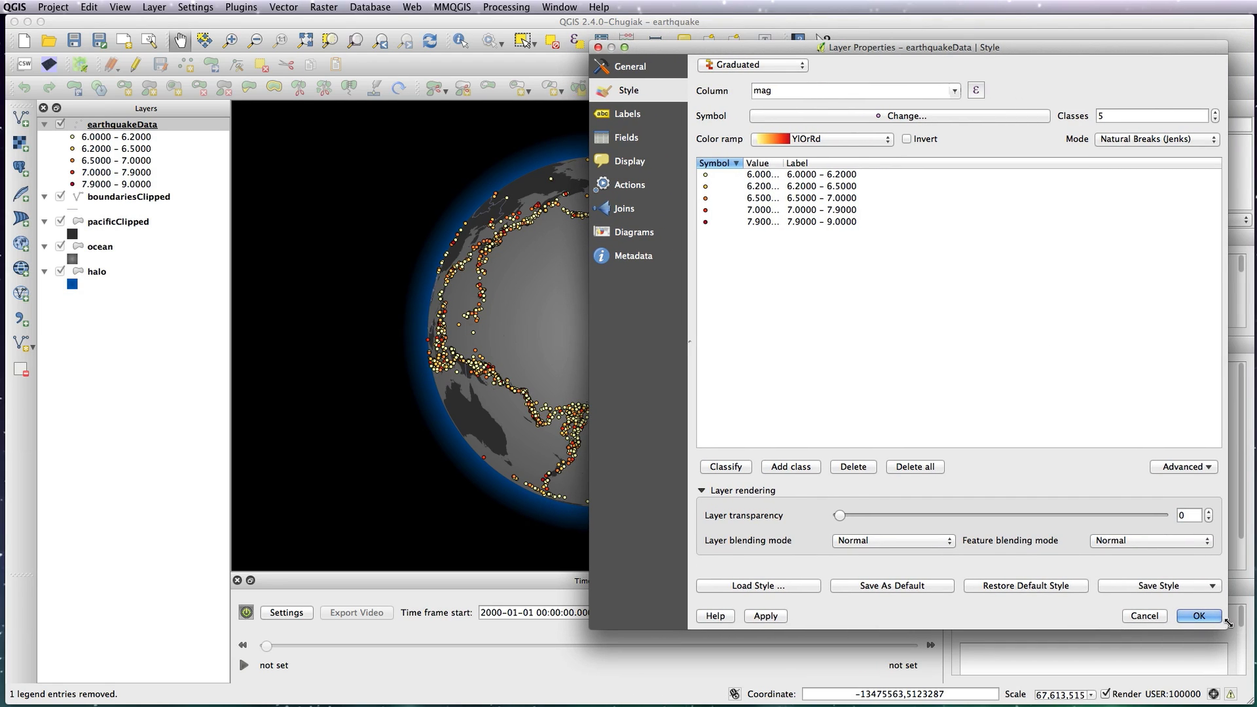
pyautogui.moveTo(1222, 626); pyautogui.dragTo(1060, 544)
pyautogui.moveTo(879, 48); pyautogui.dragTo(999, 52)
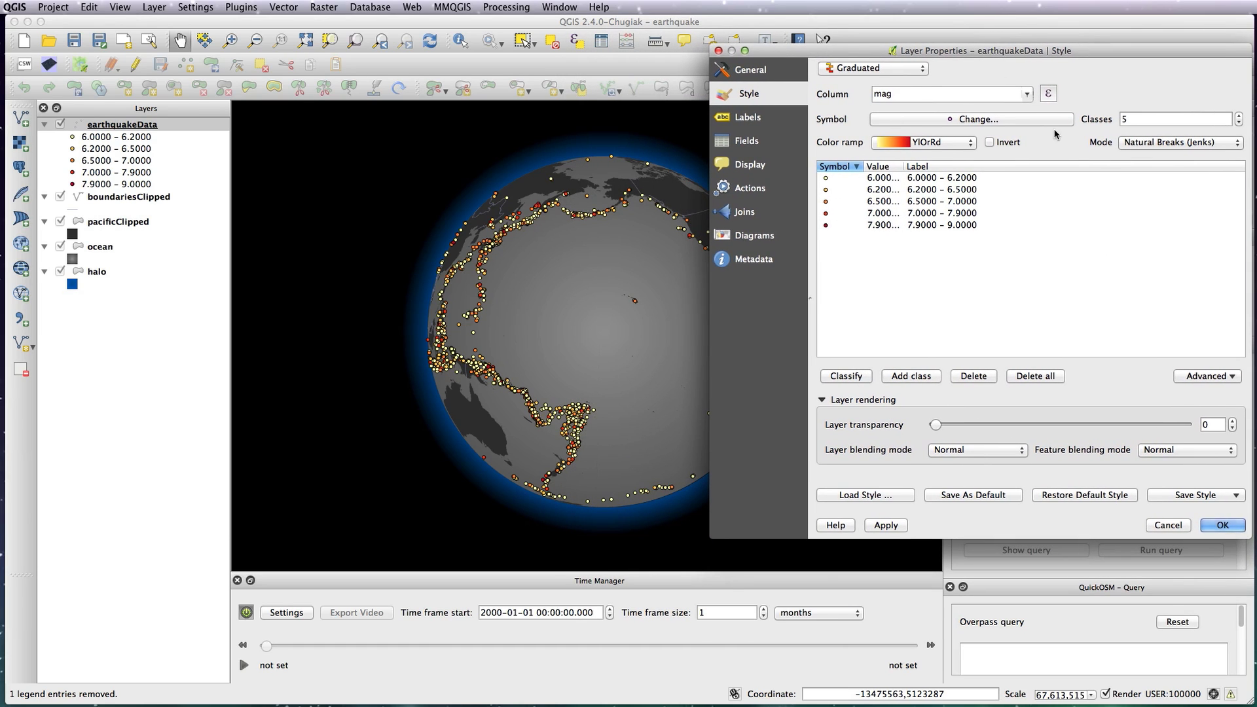
pyautogui.click(928, 121)
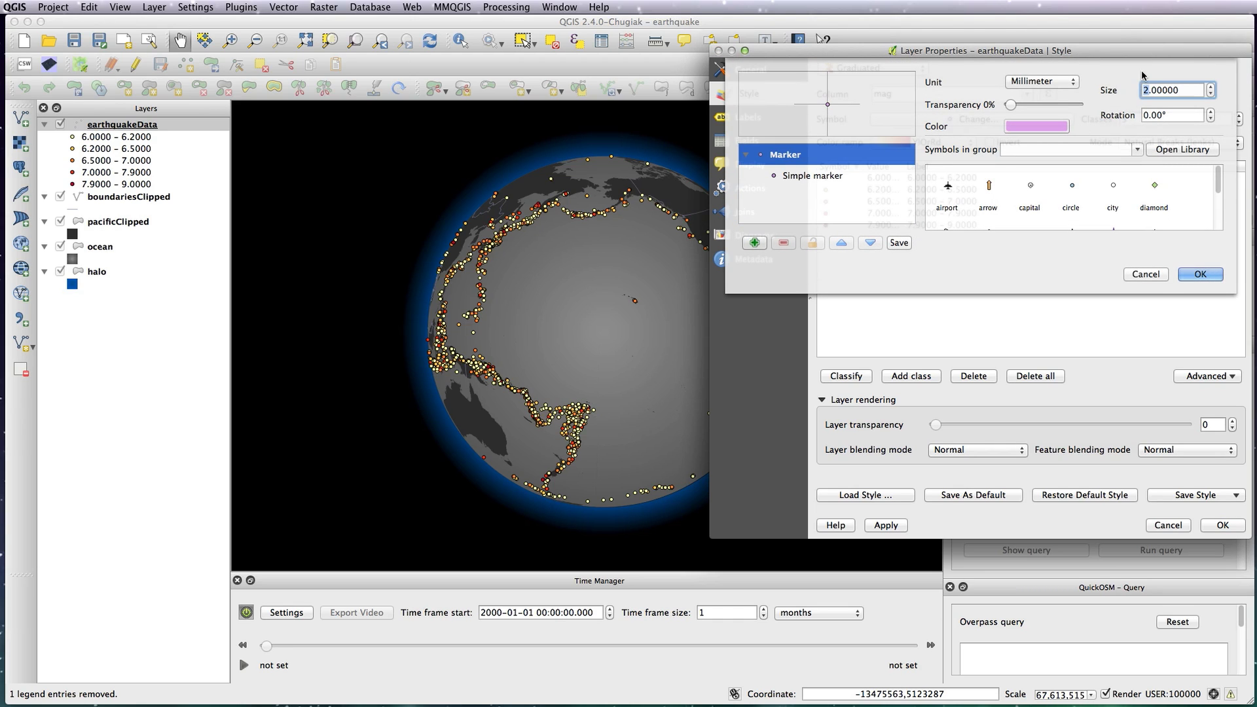
pyautogui.click(844, 178)
# - Give the simple marker a dark red border, set the layer transparency to 30 and apply the style
pyautogui.click(1157, 107)
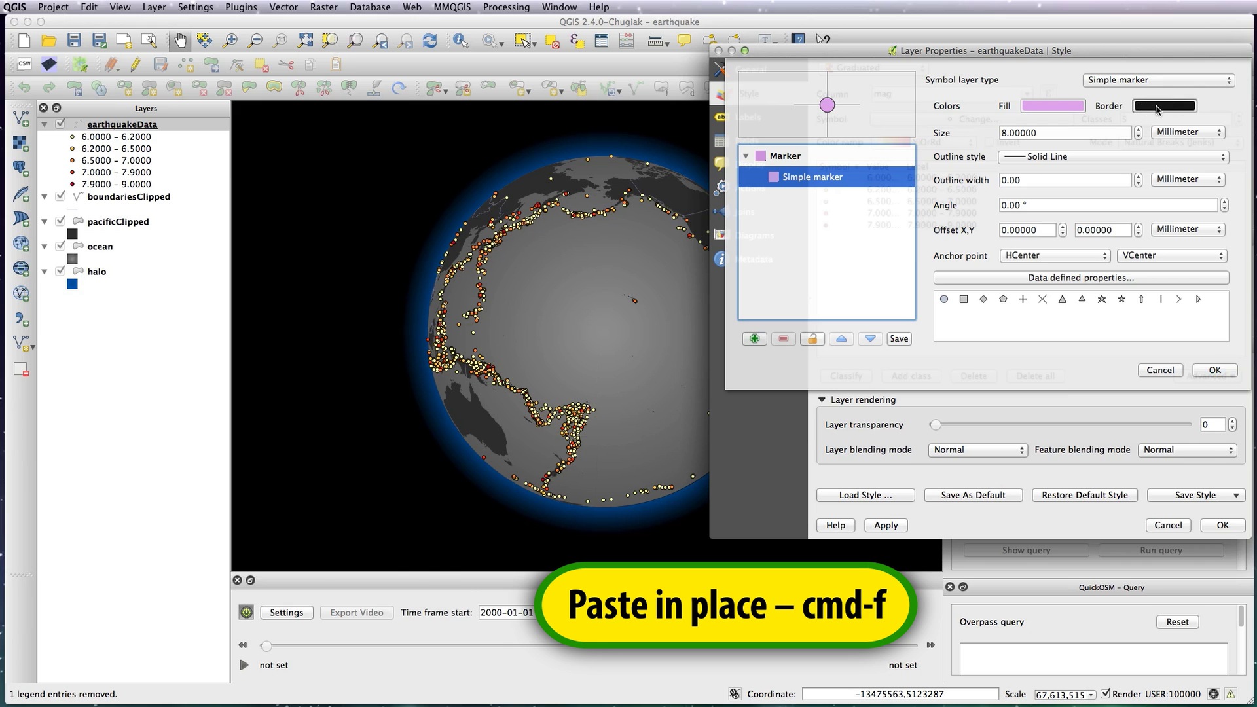
pyautogui.click(389, 426)
pyautogui.click(369, 426)
pyautogui.moveTo(477, 554); pyautogui.dragTo(482, 509)
pyautogui.click(461, 514)
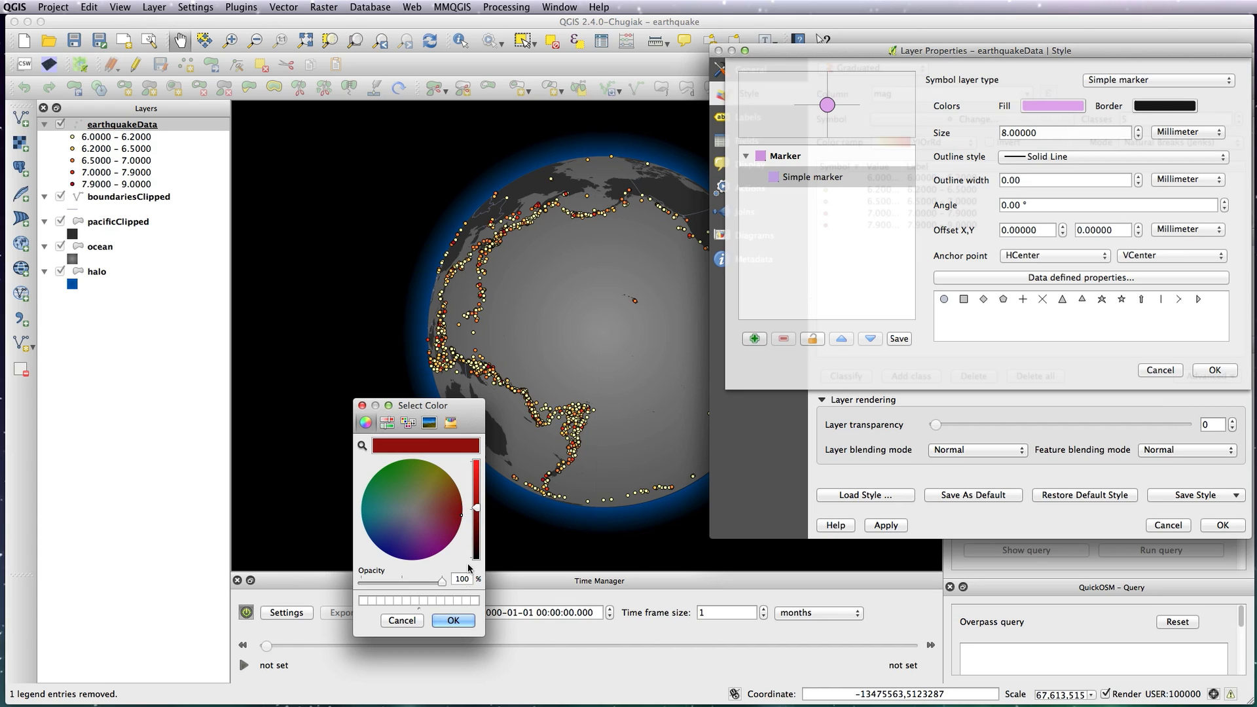
pyautogui.click(453, 621)
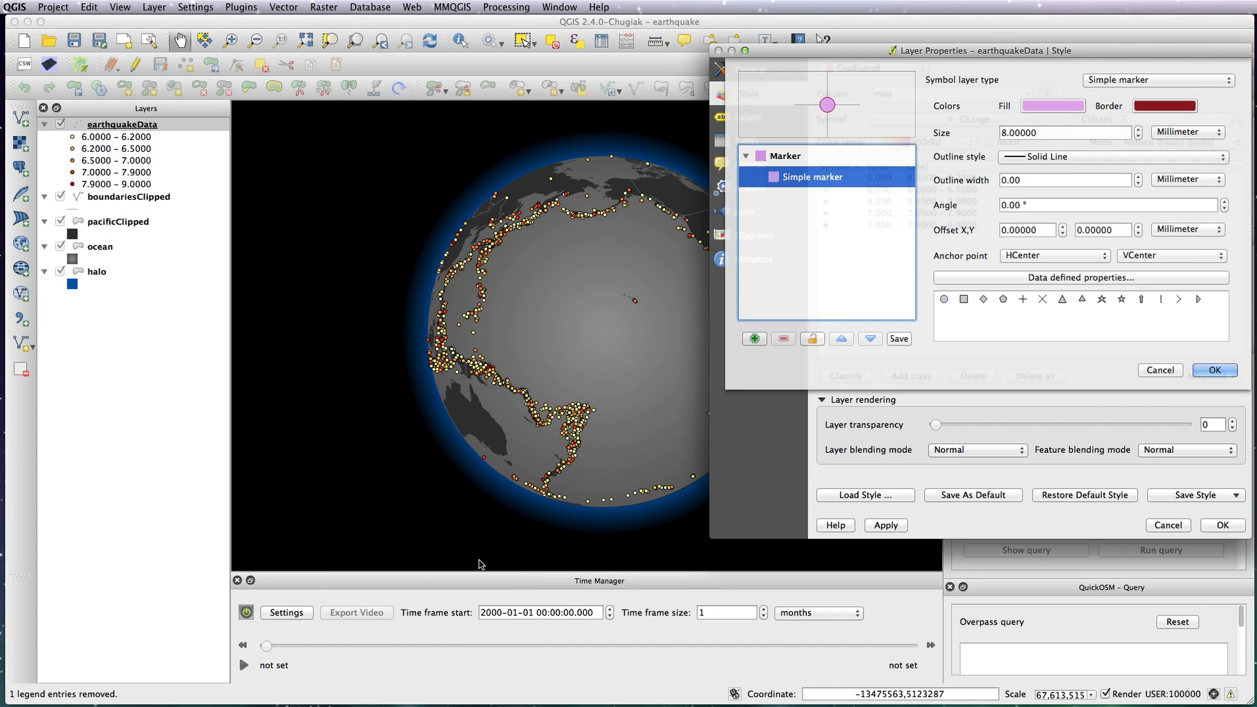
pyautogui.click(1215, 371)
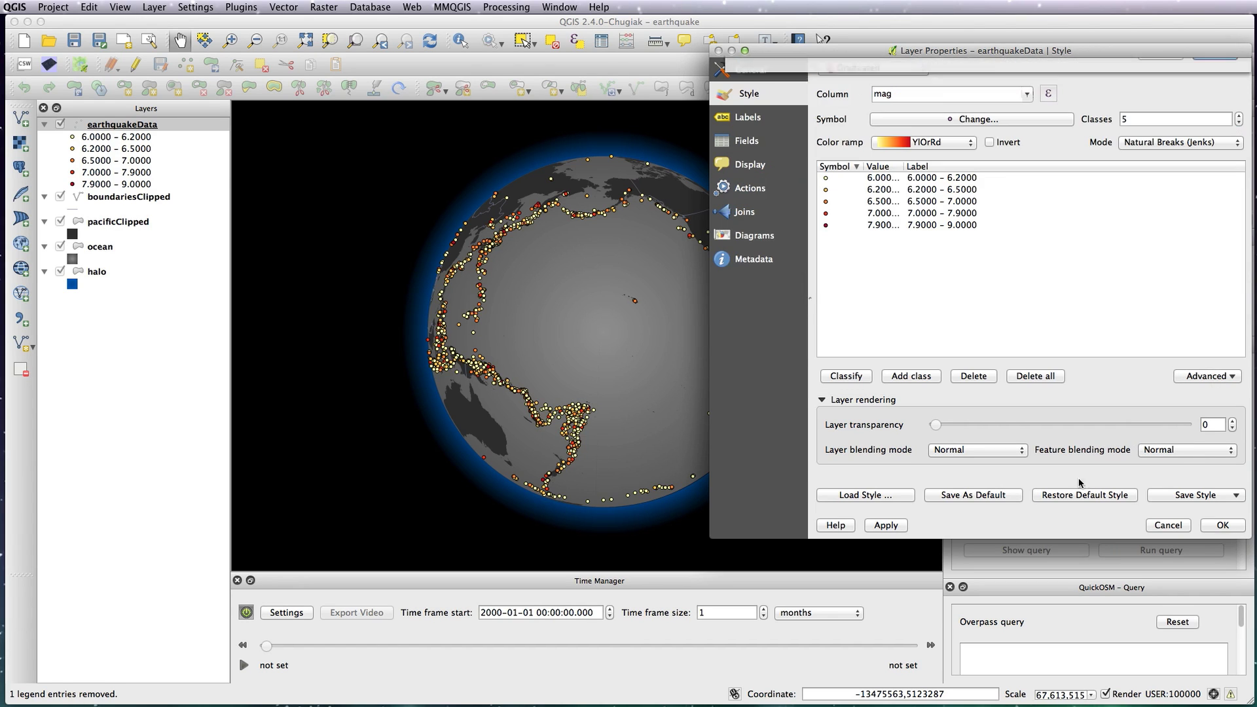
pyautogui.moveTo(936, 424); pyautogui.dragTo(1011, 429)
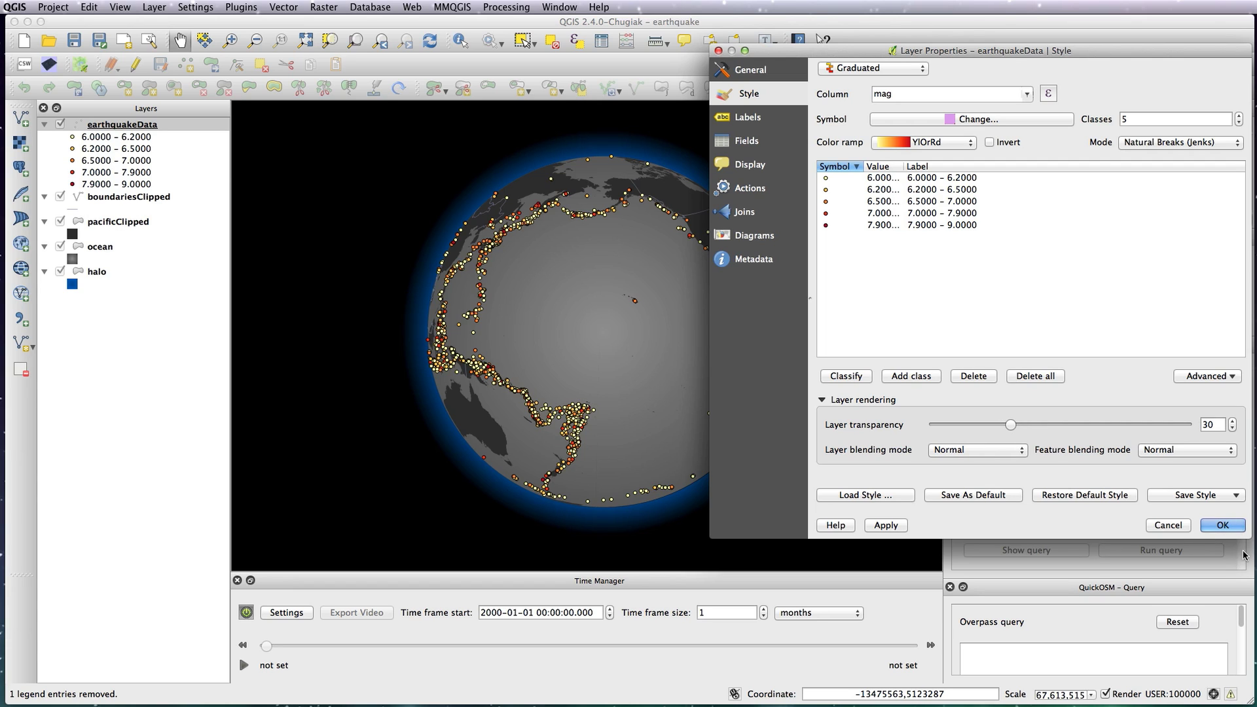
pyautogui.click(886, 525)
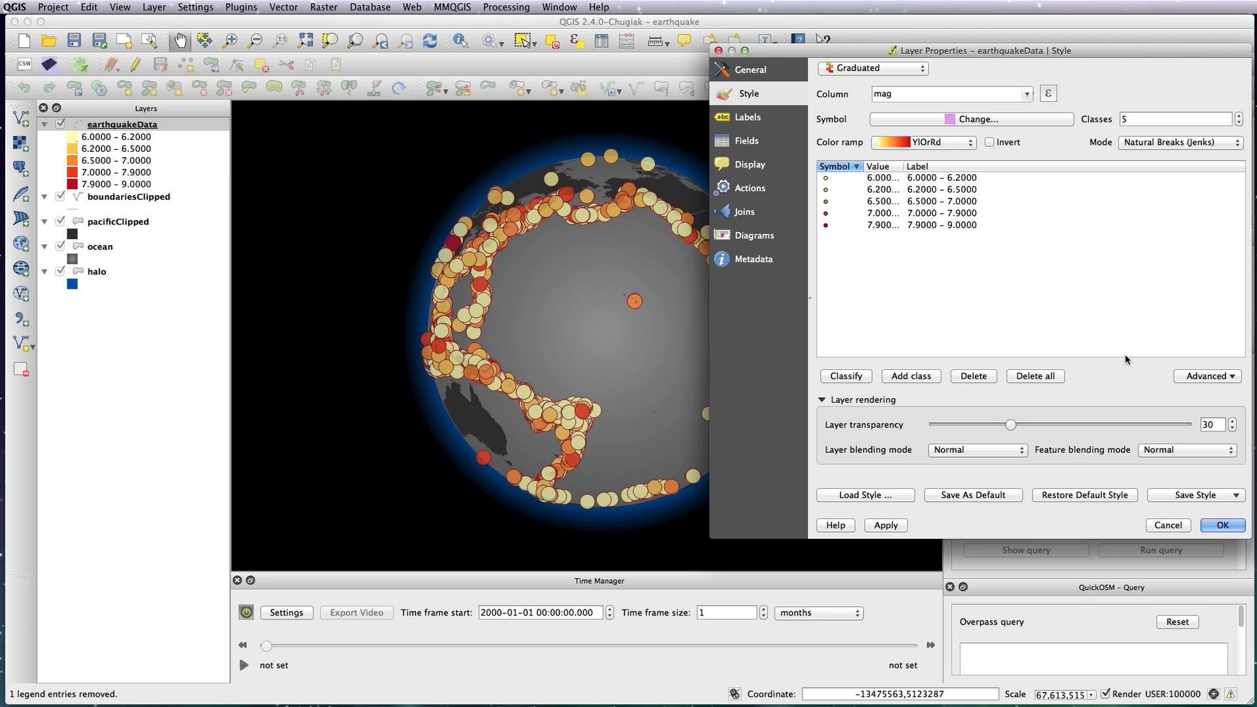
# - Set the graduated marker symbol's size to 6 mm, apply the style and close the earthquakeData layer properties
pyautogui.click(992, 119)
pyautogui.click(1143, 89)
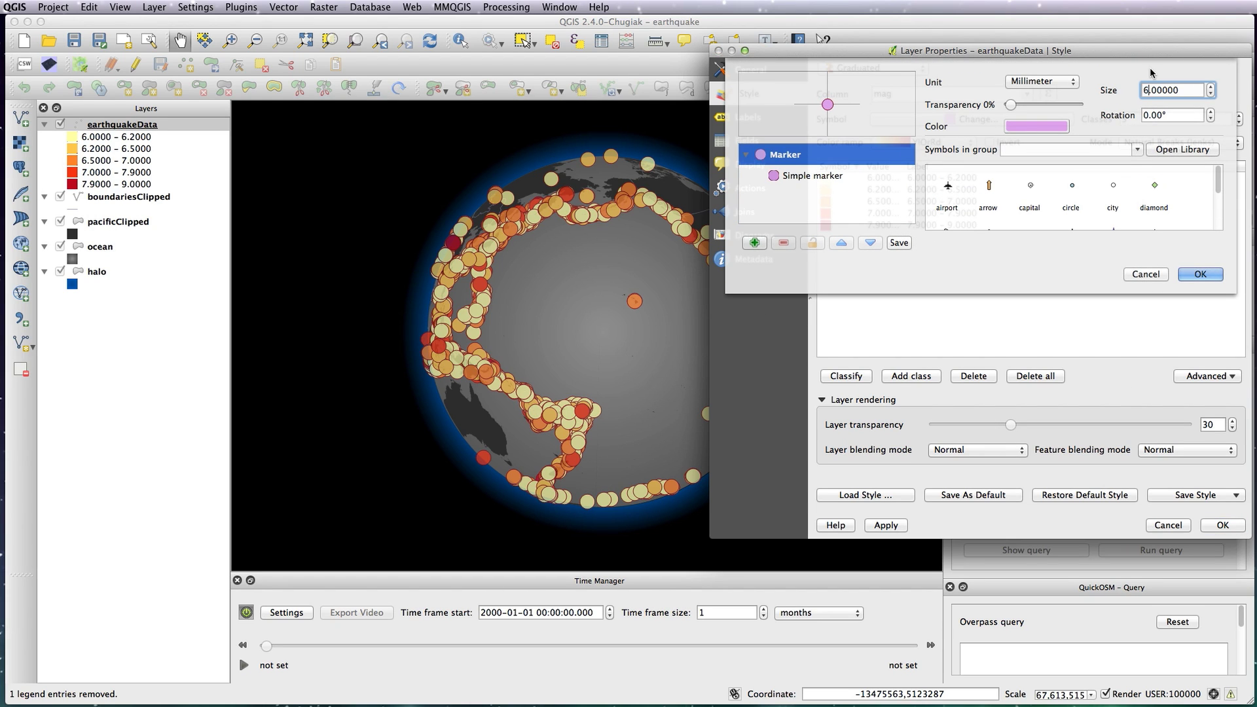
pyautogui.click(1200, 274)
pyautogui.click(886, 525)
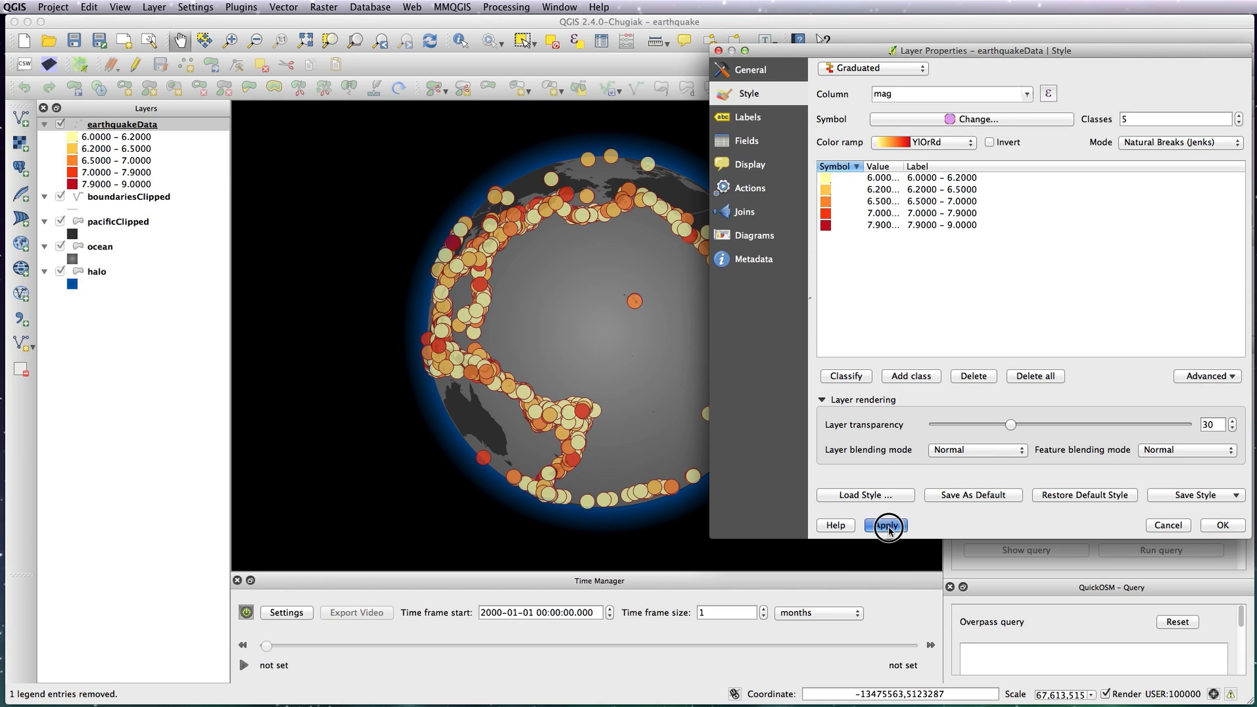
pyautogui.click(1222, 525)
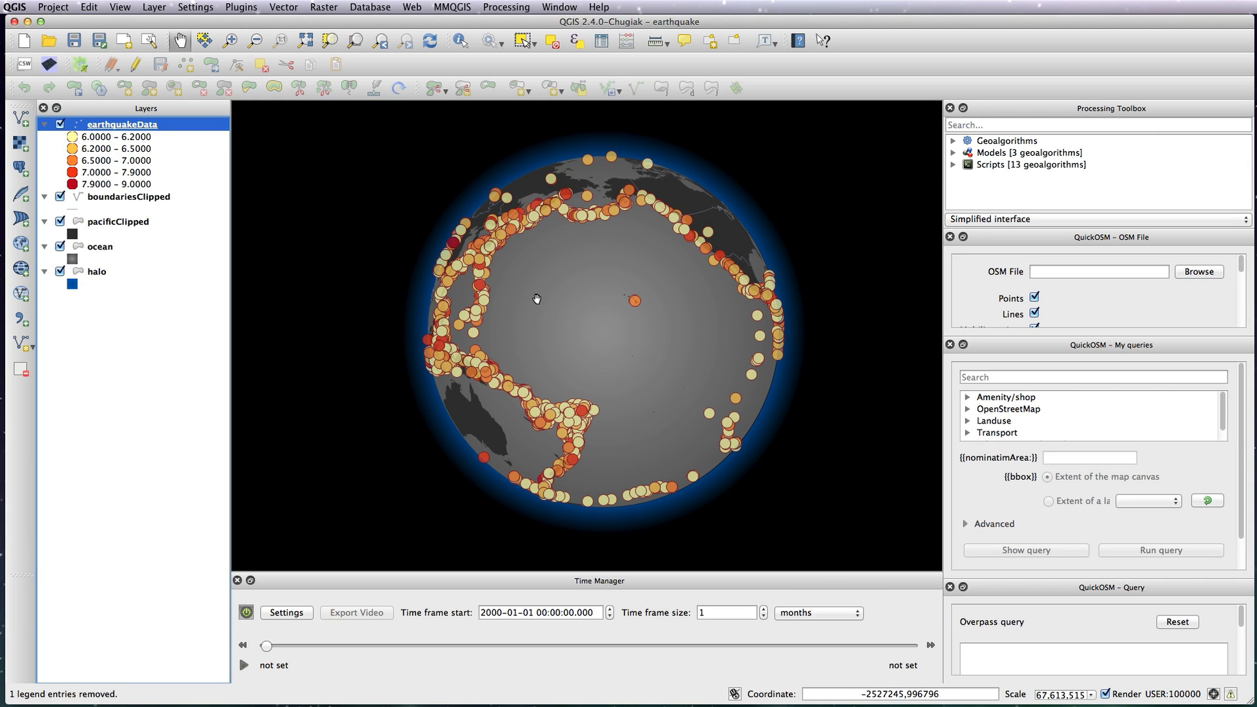
# - Add earthquakeData to Time Manager with ime as the start time, and display the frame start time on the map
pyautogui.click(285, 613)
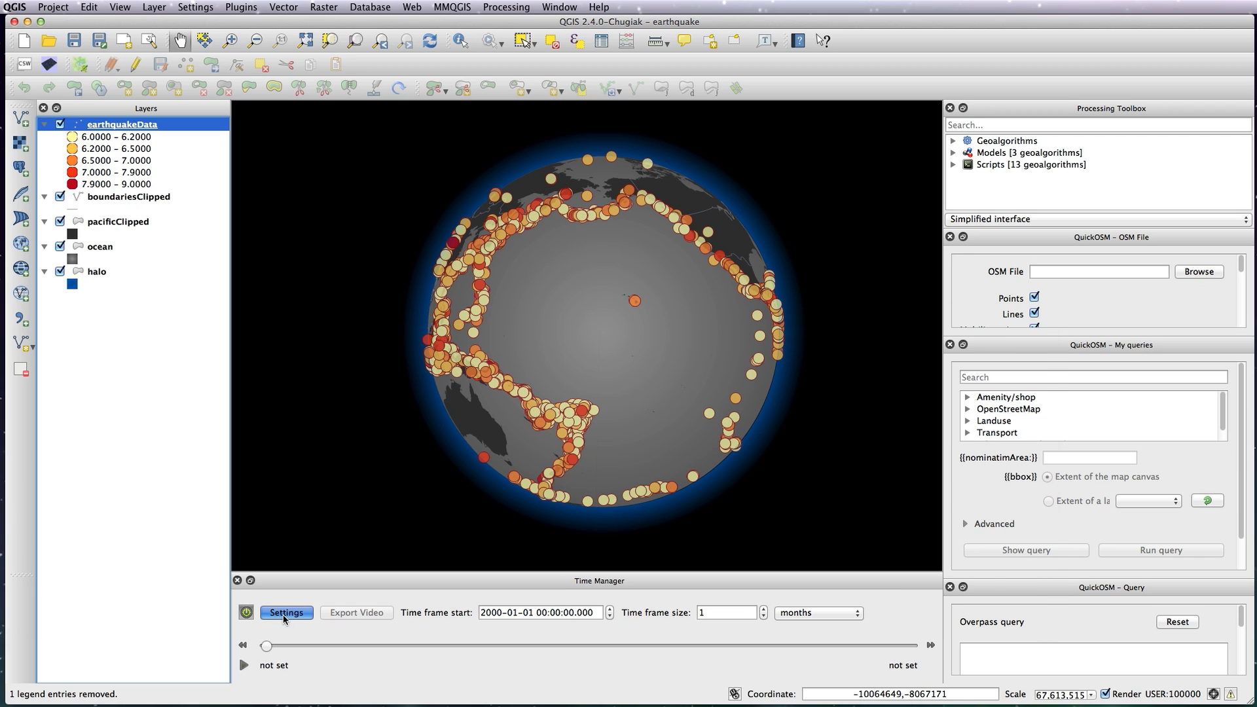
pyautogui.click(974, 374)
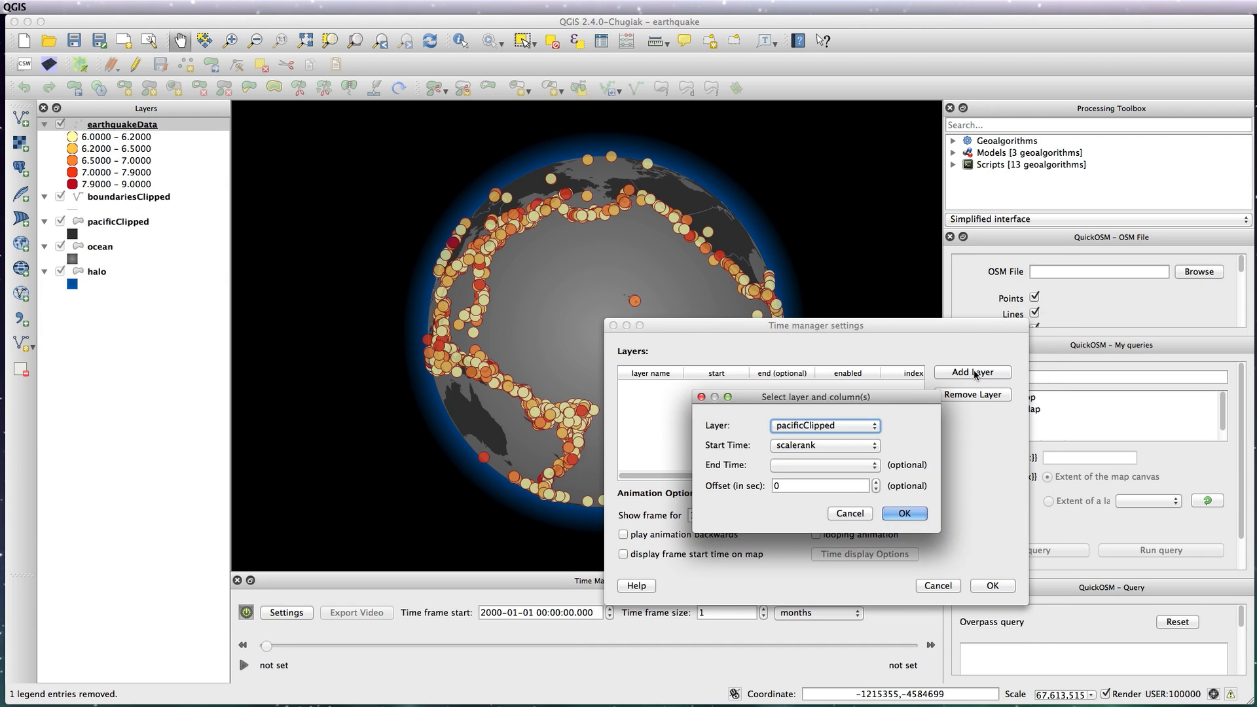
pyautogui.click(837, 427)
pyautogui.click(833, 463)
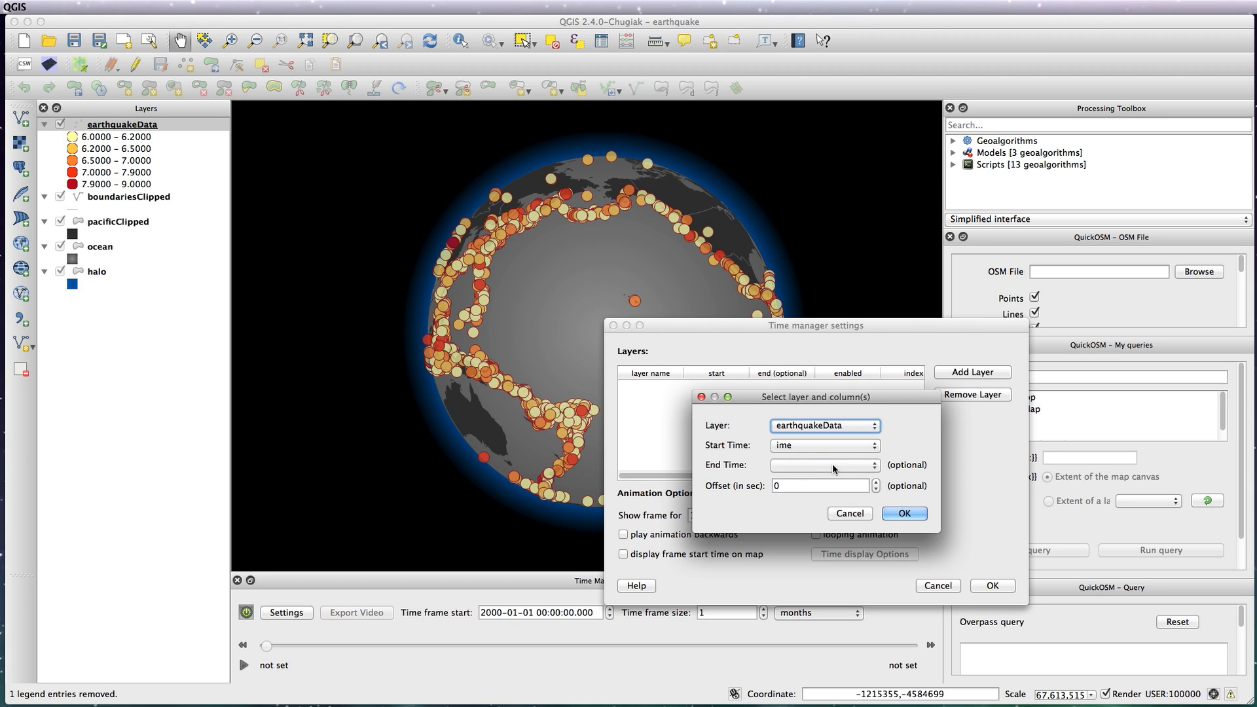
pyautogui.click(790, 446)
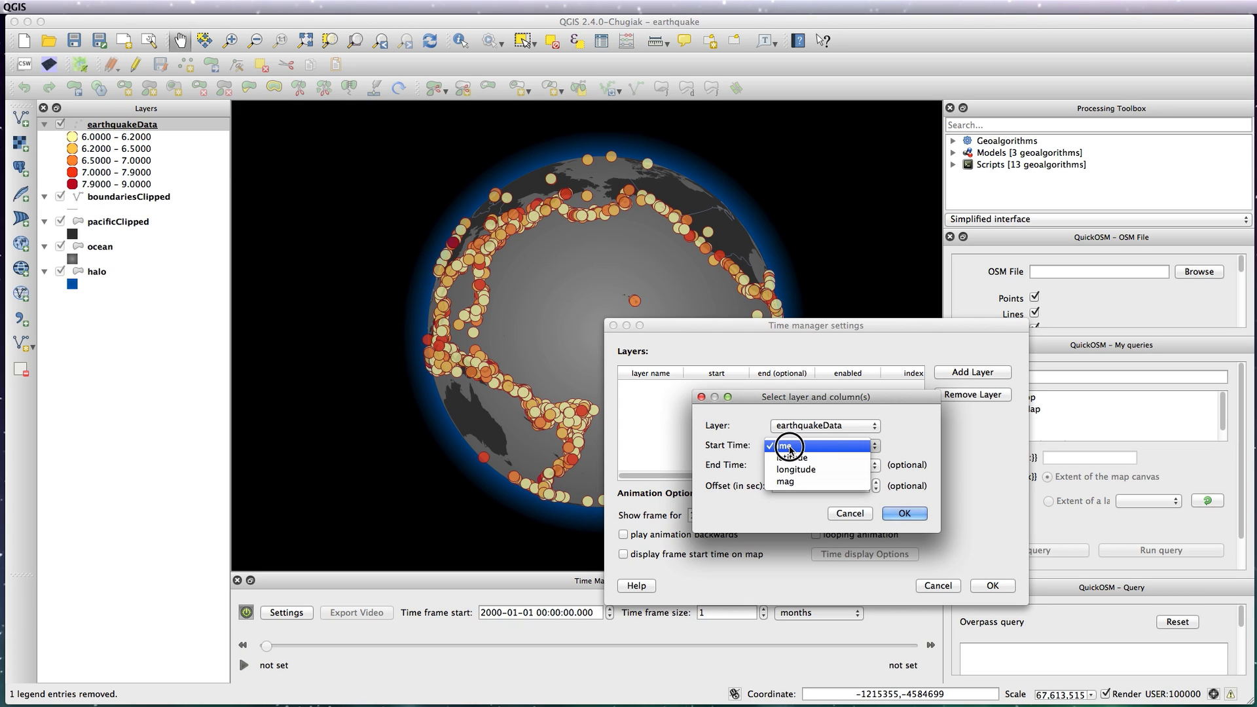
pyautogui.click(790, 448)
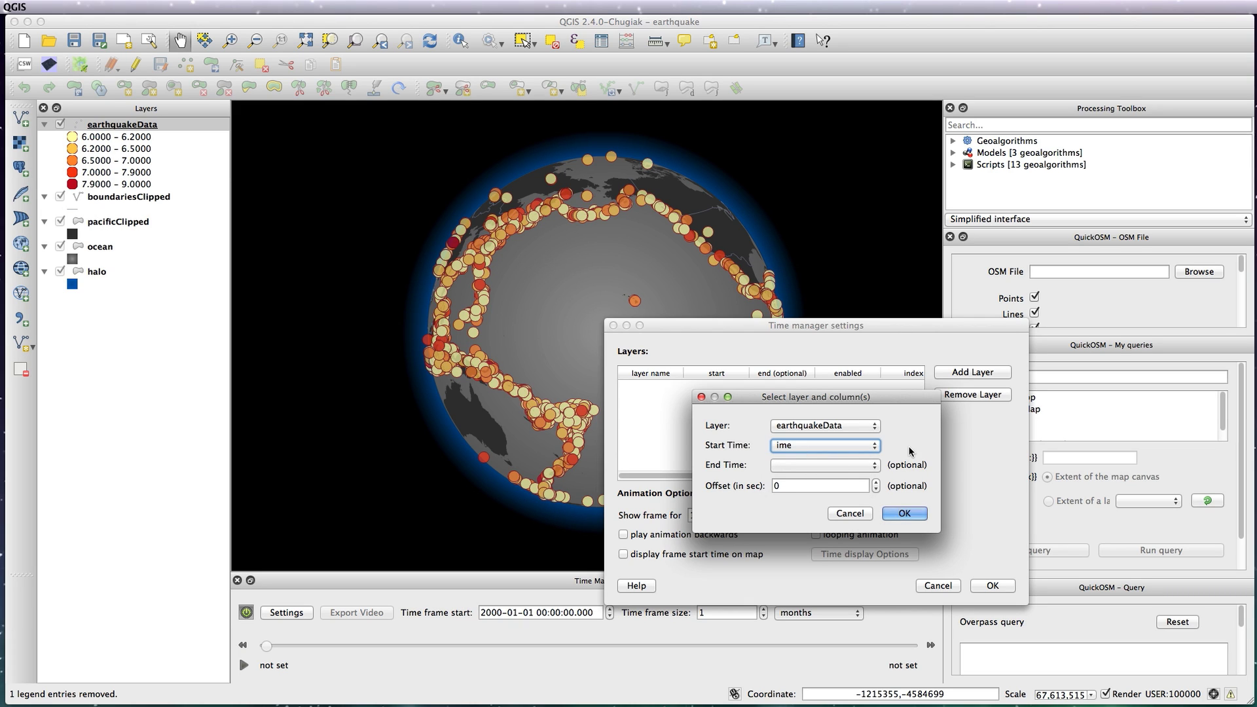
pyautogui.click(905, 514)
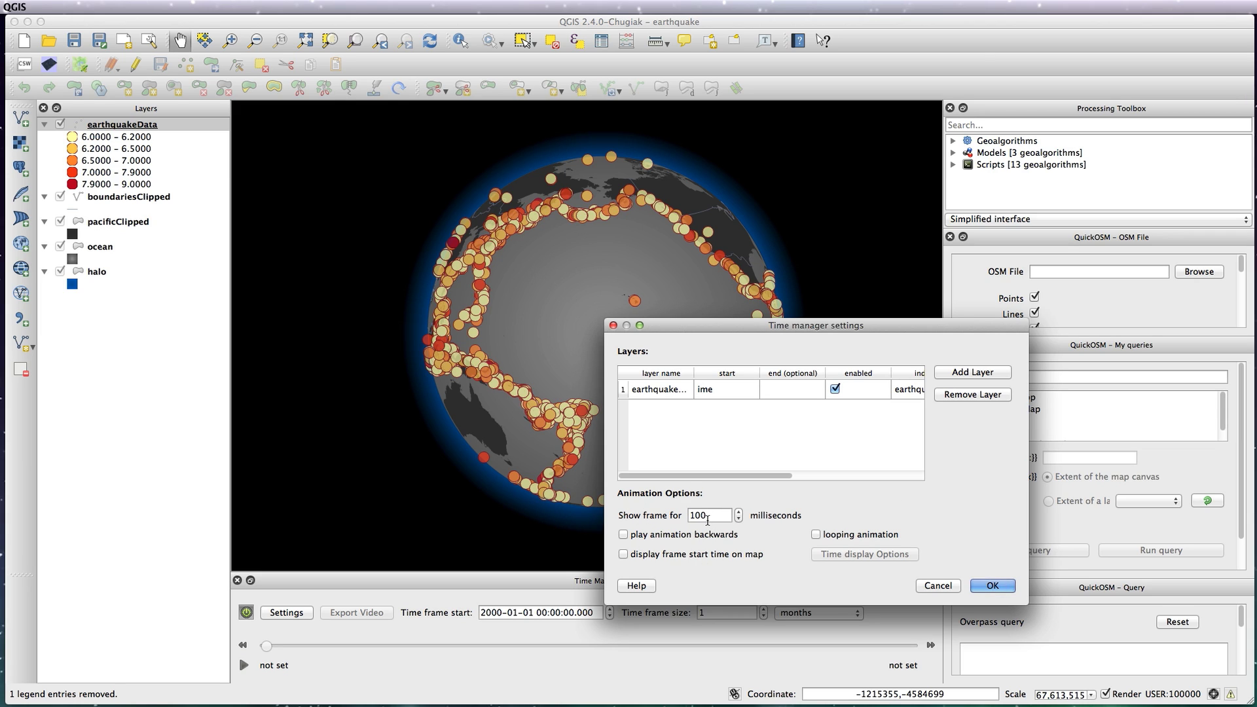
pyautogui.click(669, 558)
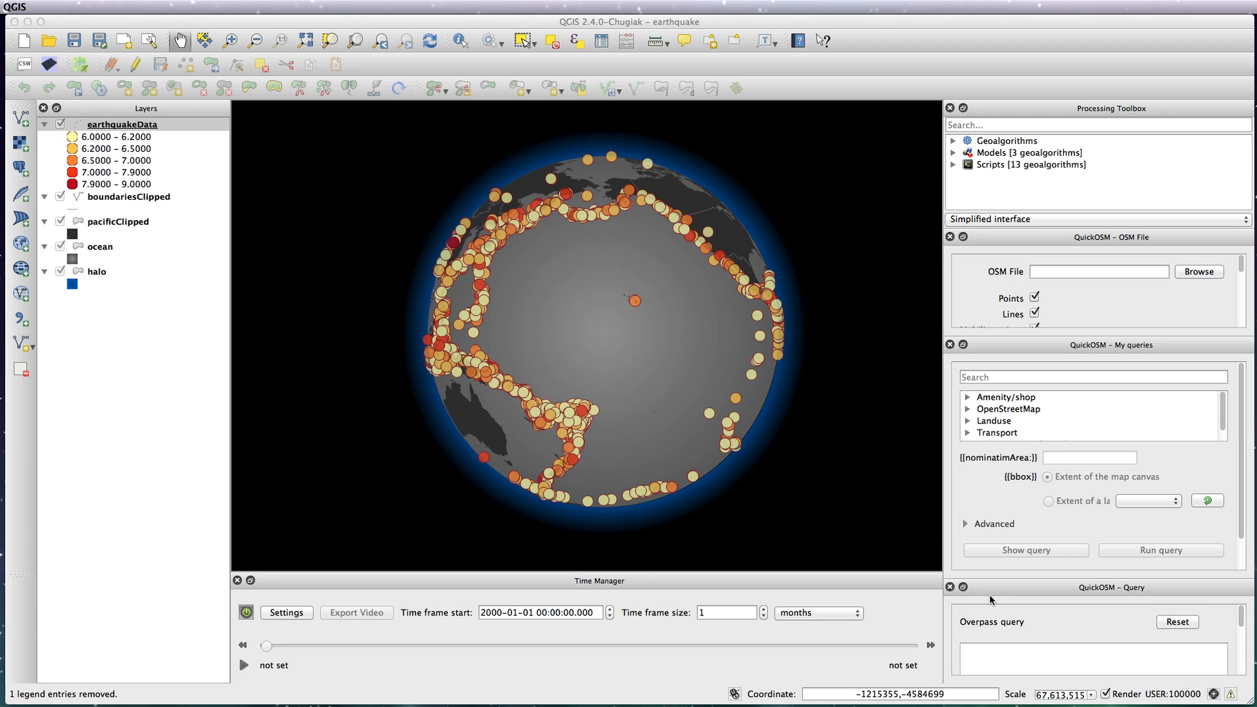
# - Keep the time frame size at 1 month, preview the animation, stop it and rewind to 2000-01-01
pyautogui.click(799, 612)
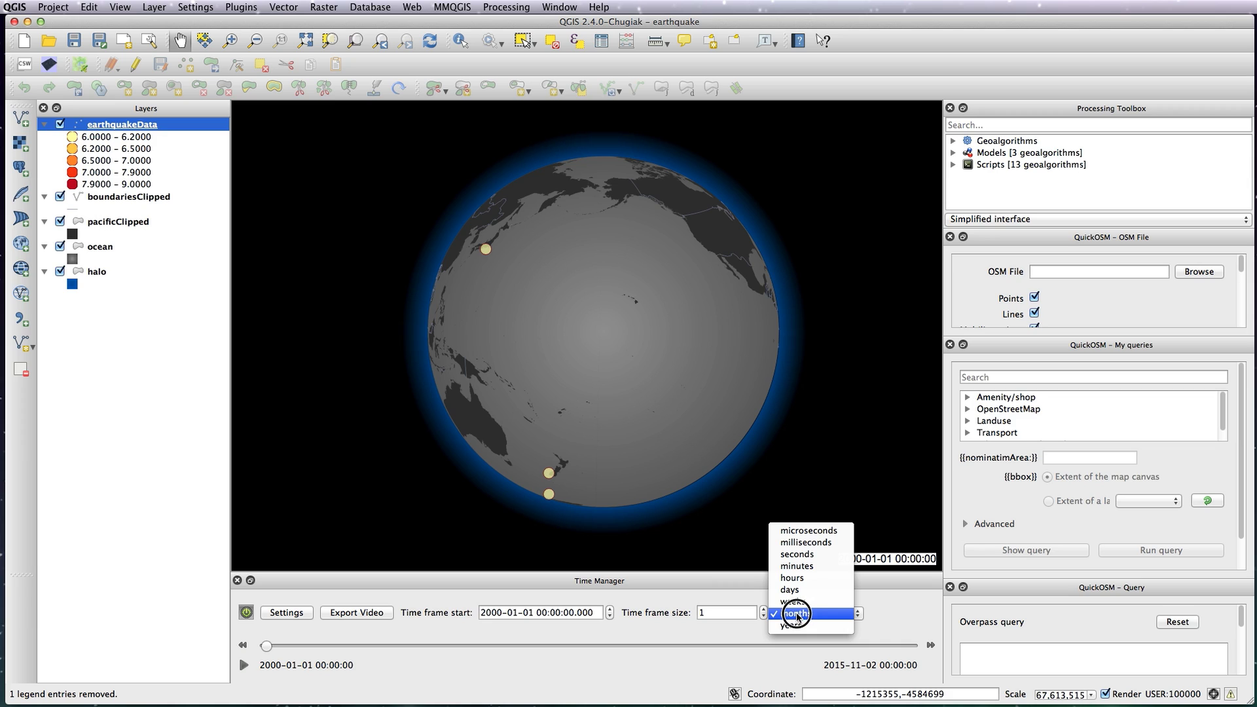
pyautogui.click(723, 624)
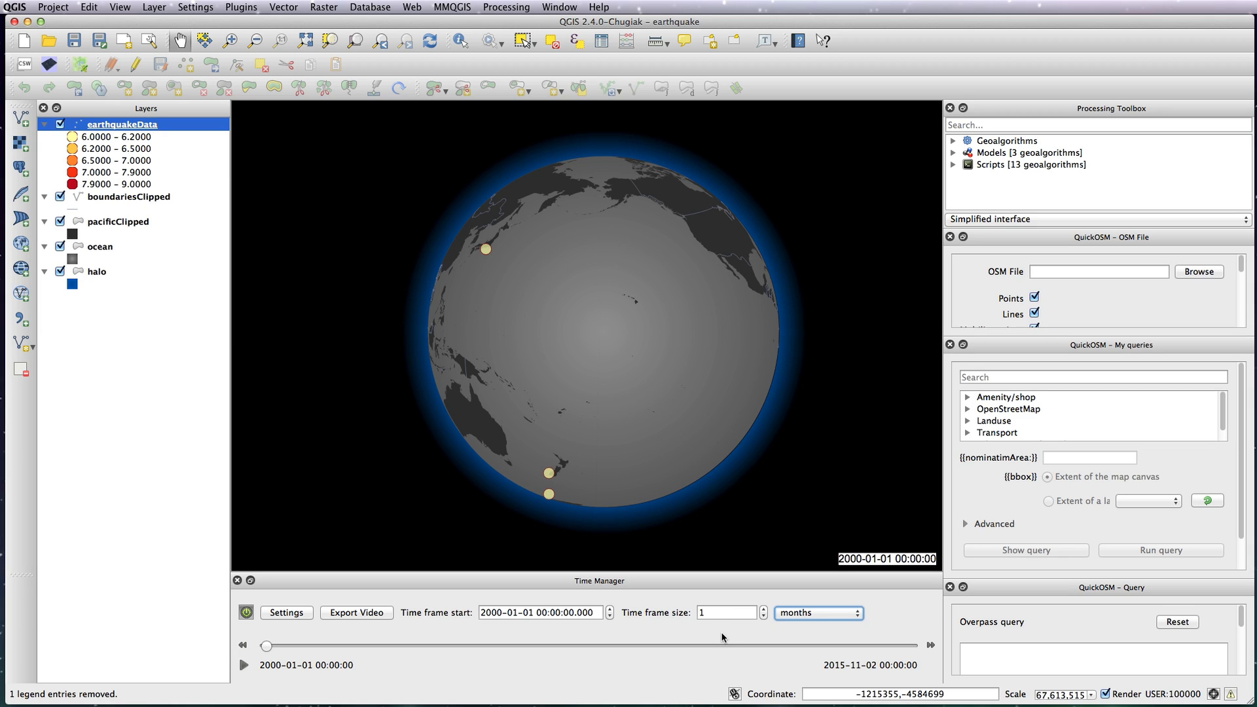
pyautogui.click(243, 665)
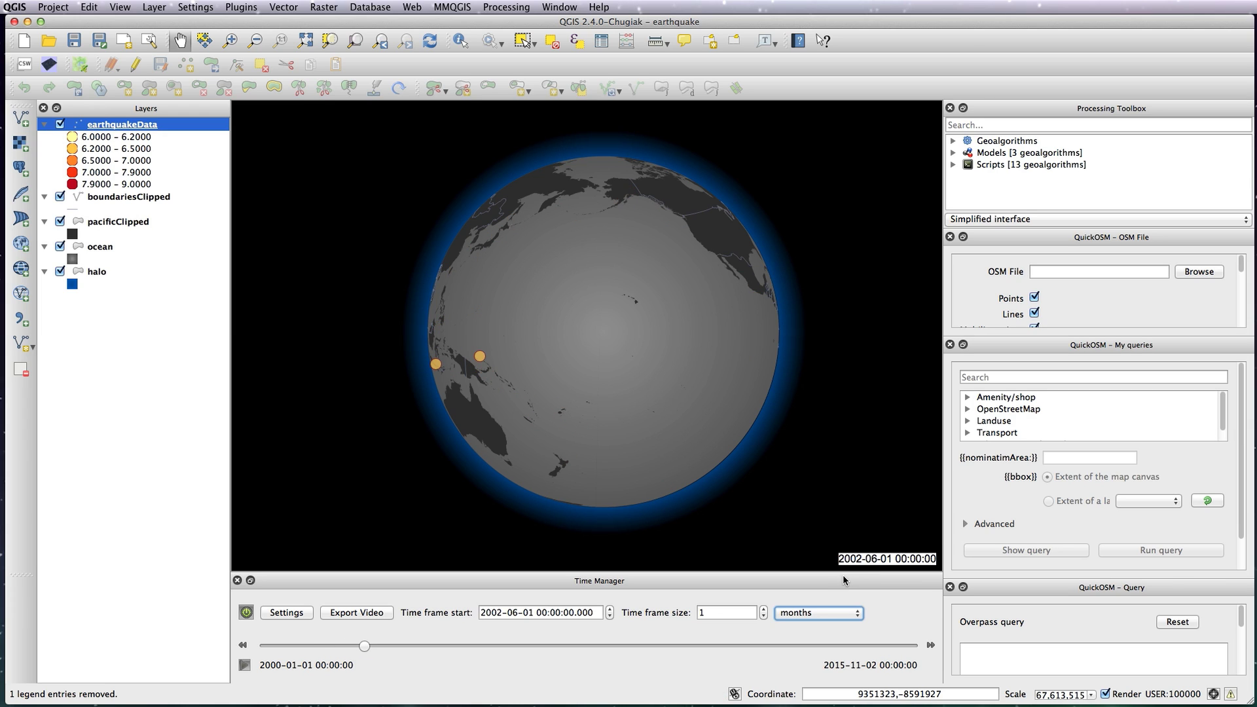
pyautogui.click(245, 666)
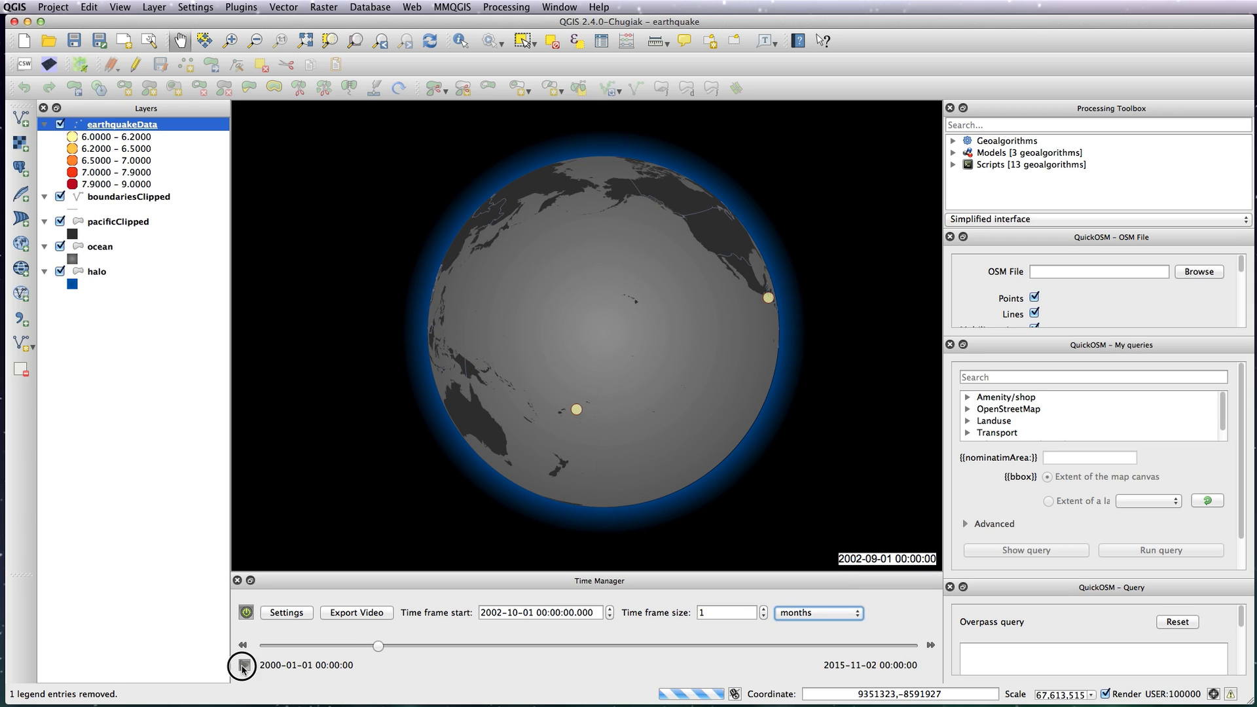
pyautogui.moveTo(377, 646); pyautogui.dragTo(239, 655)
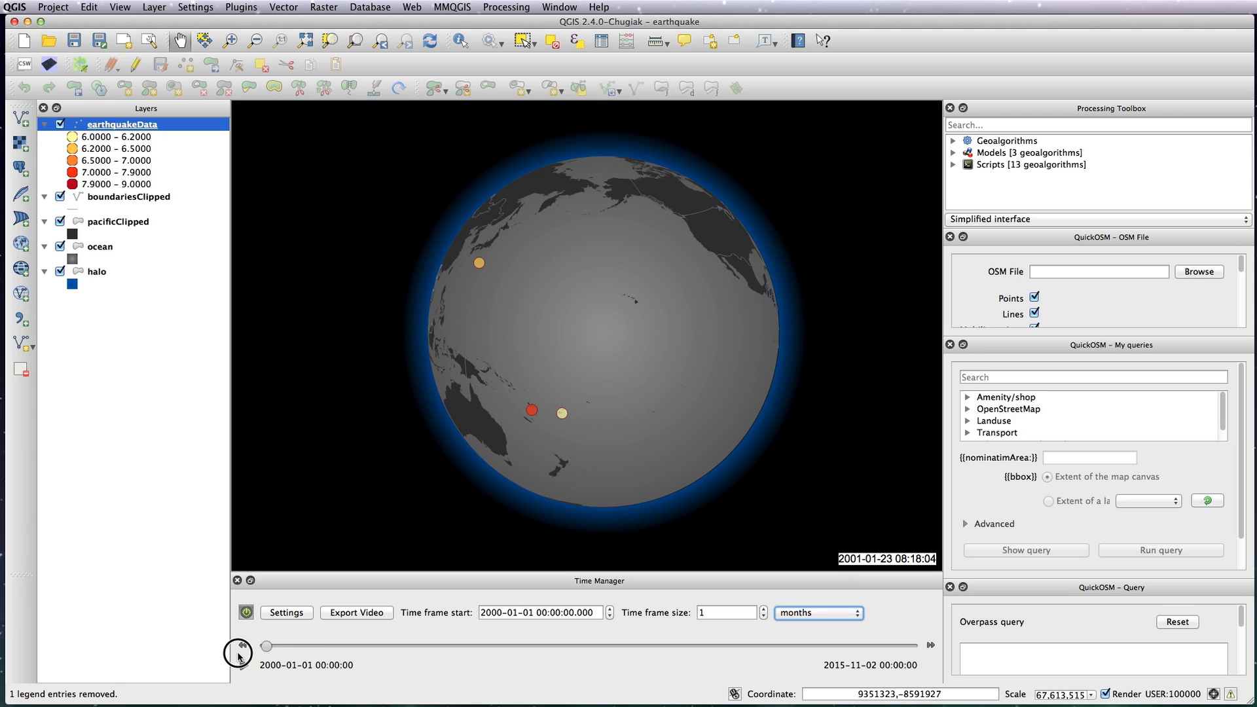
# - Export the animation frames to the timeManagerOutput folder inside QGIS-world-master/earthquake
pyautogui.click(353, 616)
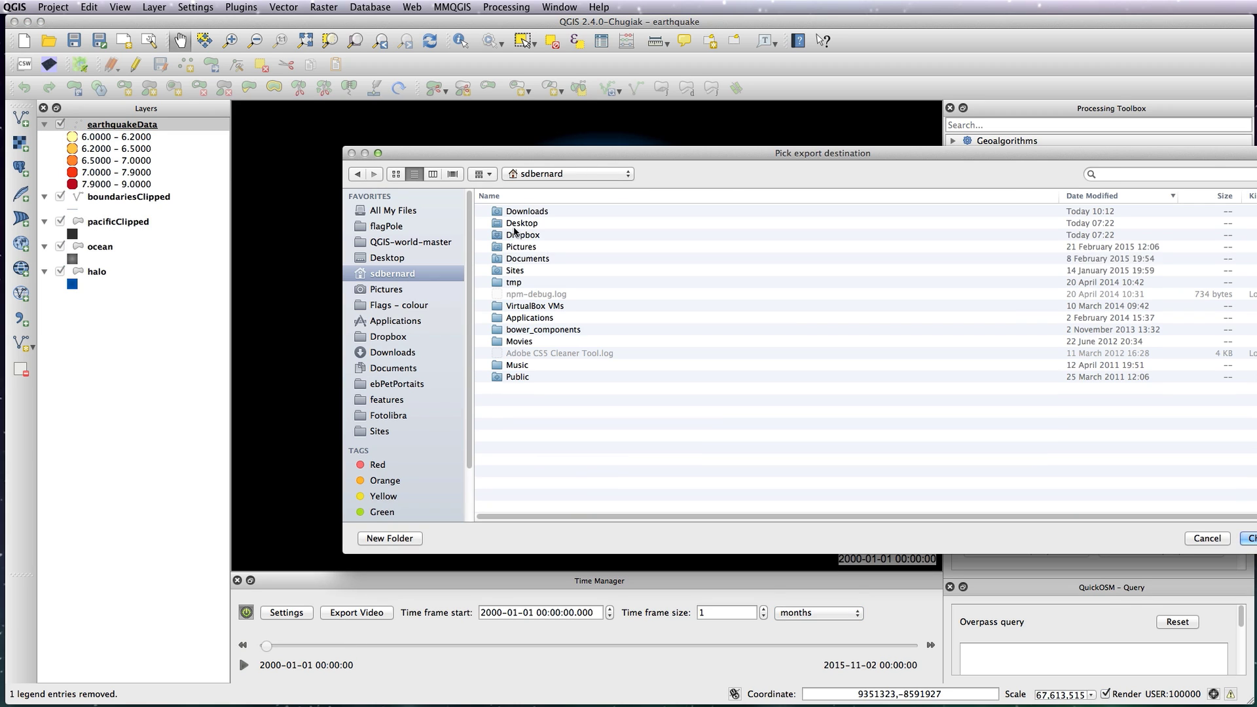
pyautogui.click(413, 242)
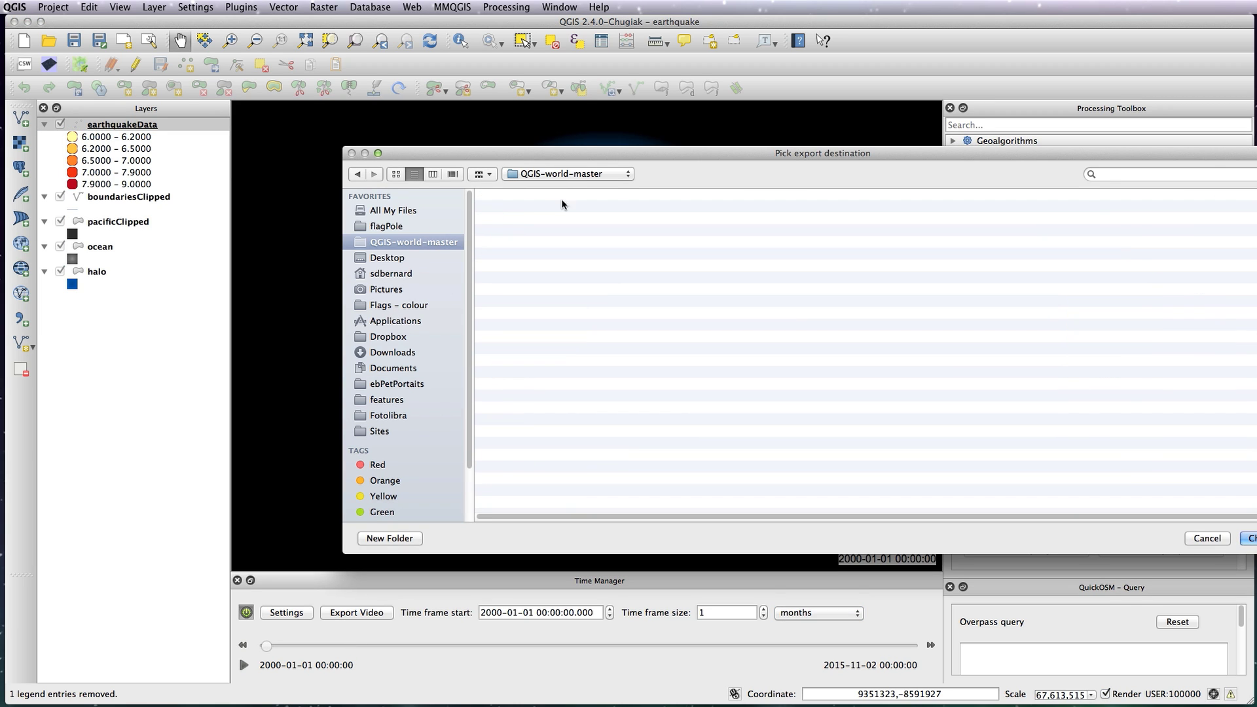
pyautogui.doubleClick(536, 211)
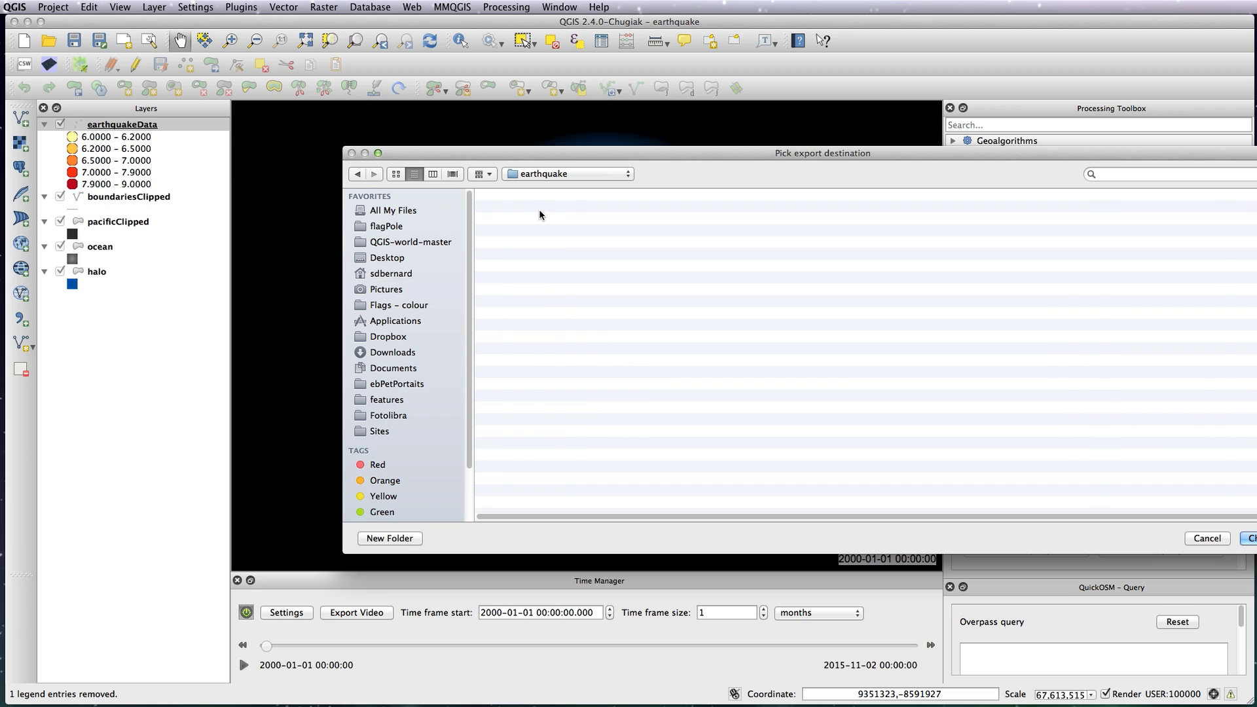
pyautogui.doubleClick(530, 272)
pyautogui.moveTo(1256, 471); pyautogui.dragTo(1156, 481)
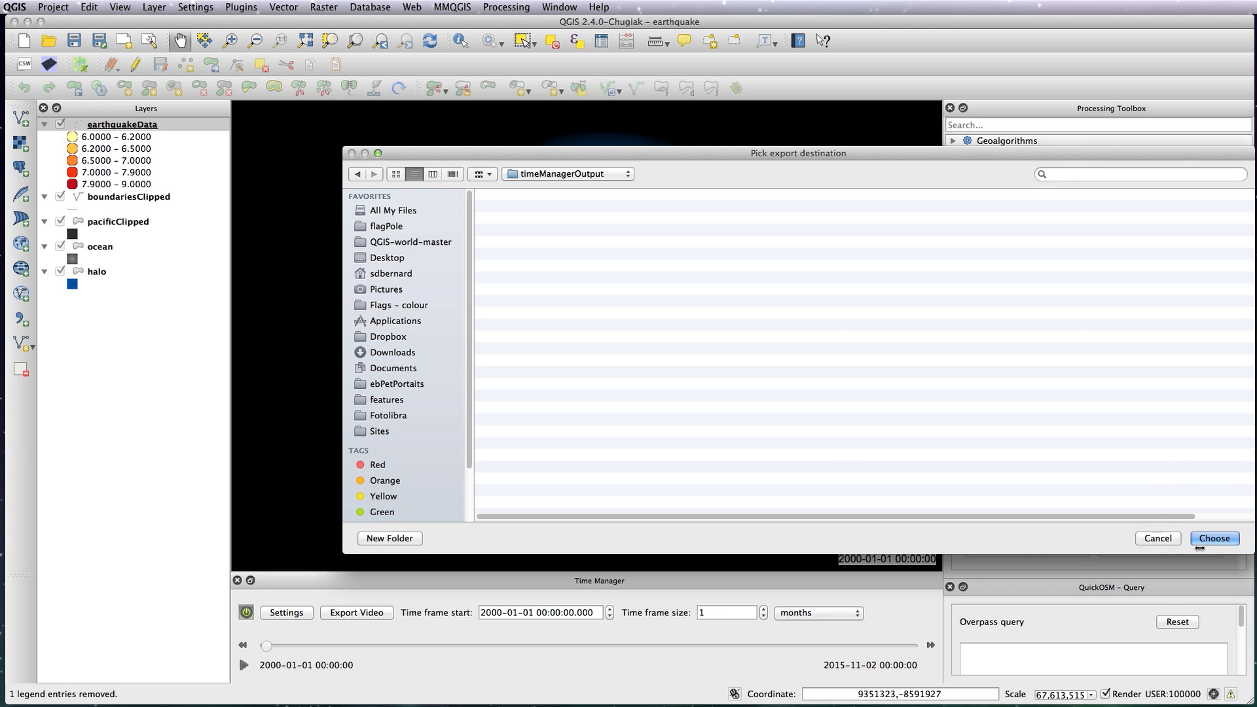
pyautogui.moveTo(1211, 542); pyautogui.dragTo(1156, 543)
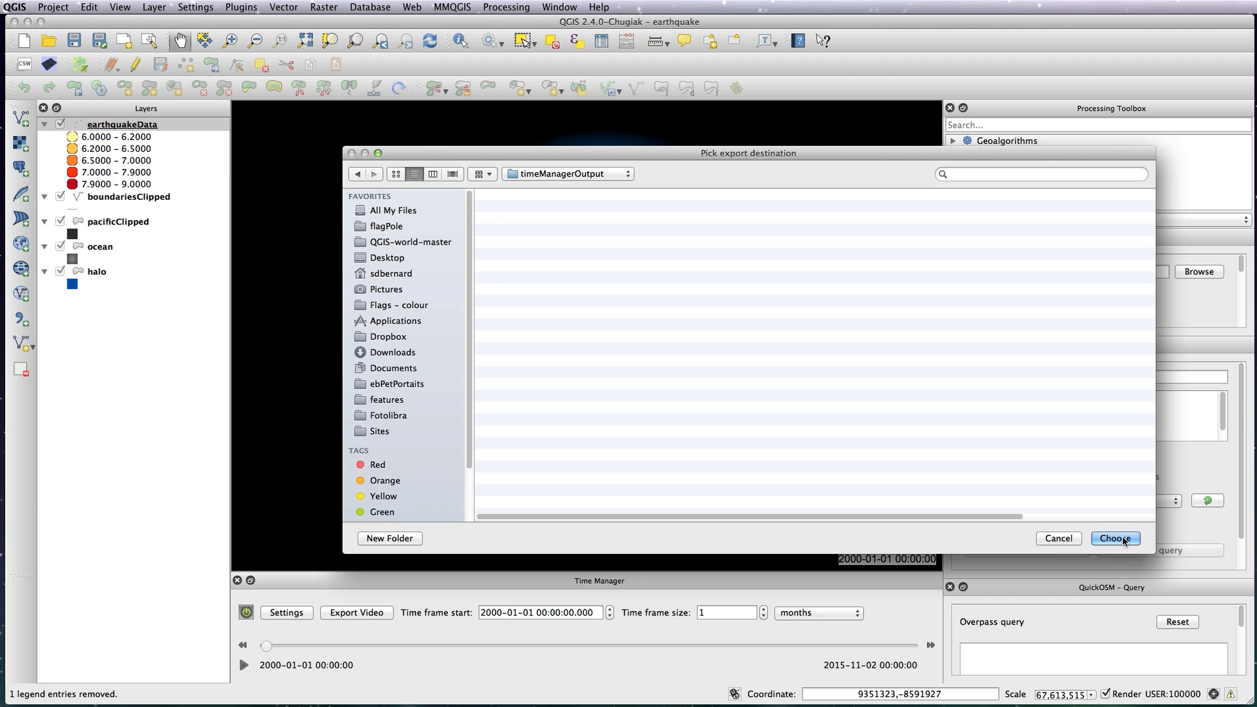
pyautogui.click(1124, 539)
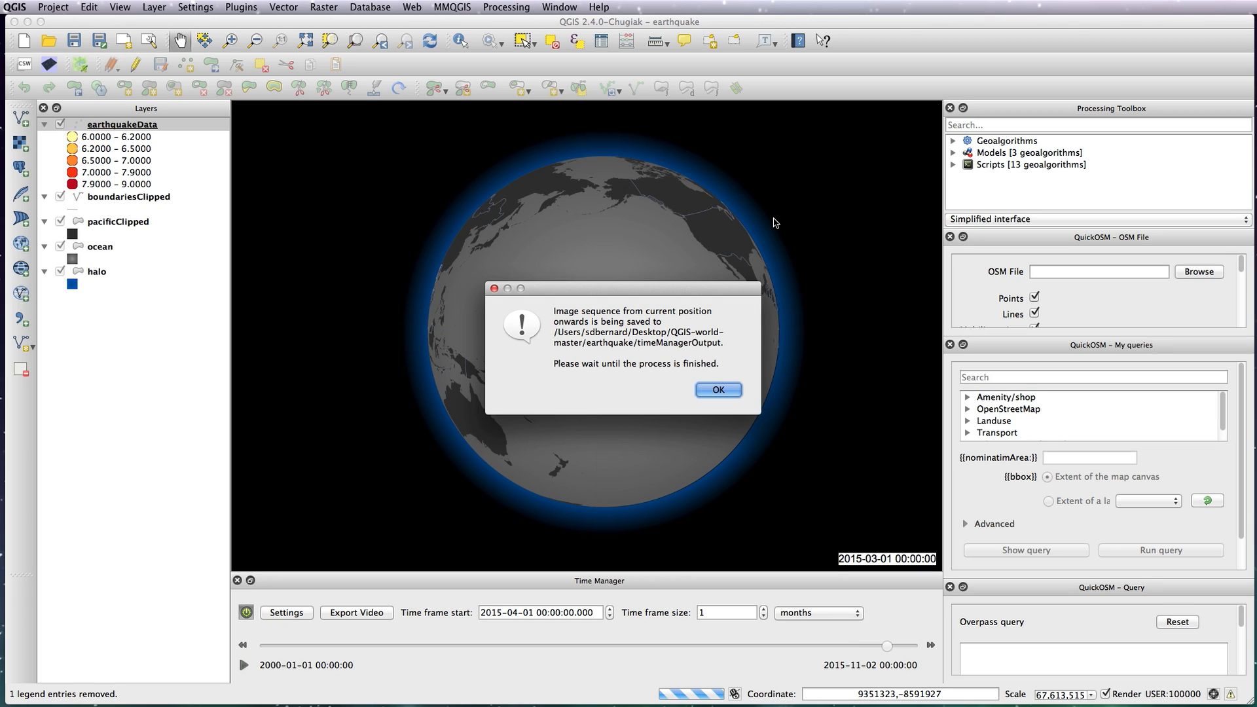
pyautogui.click(727, 391)
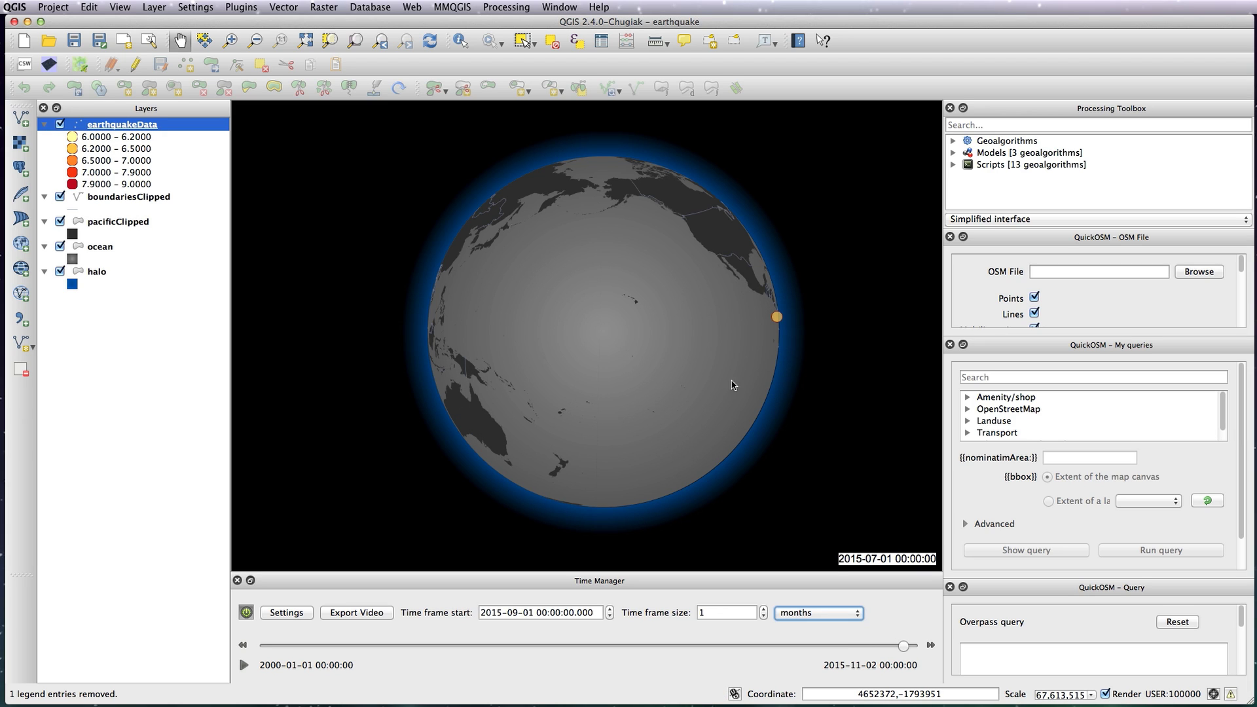
# - Switch to Finder and open the timeManagerOutput folder inside QGIS-world-master/earthquake
pyautogui.press('super+Tab')
pyautogui.press('super+Tab')
pyautogui.press('super+Tab')
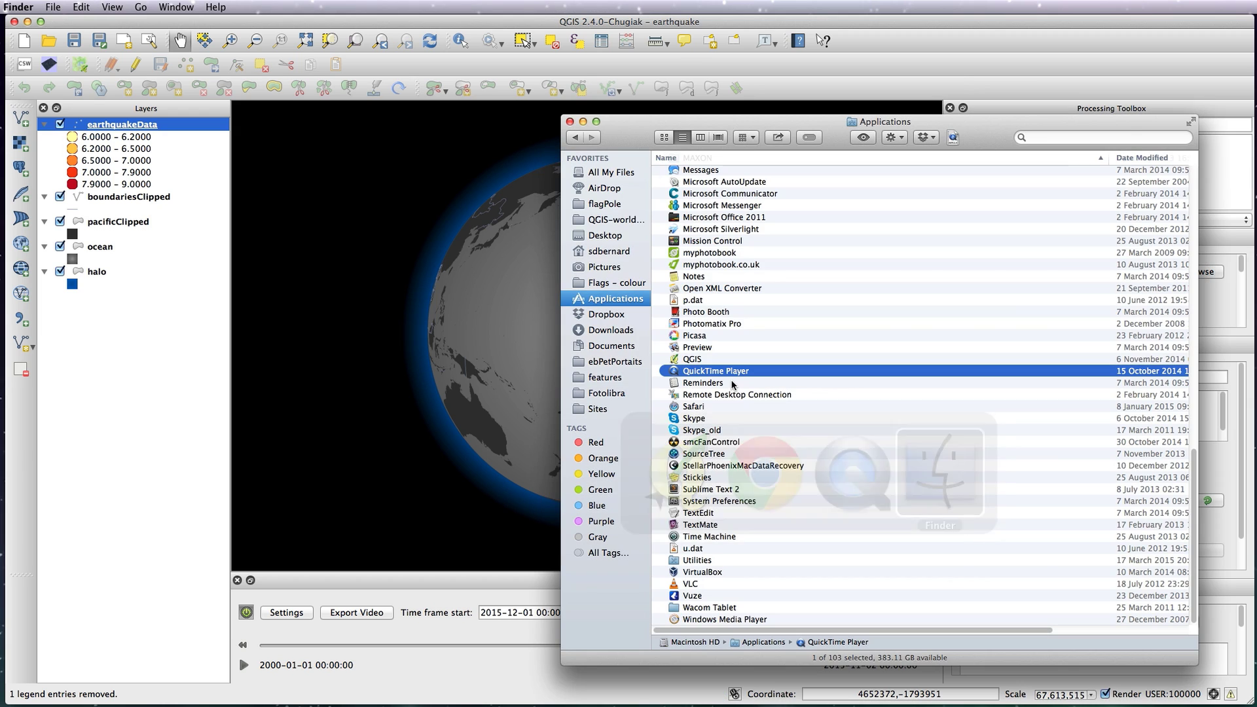
pyautogui.click(621, 221)
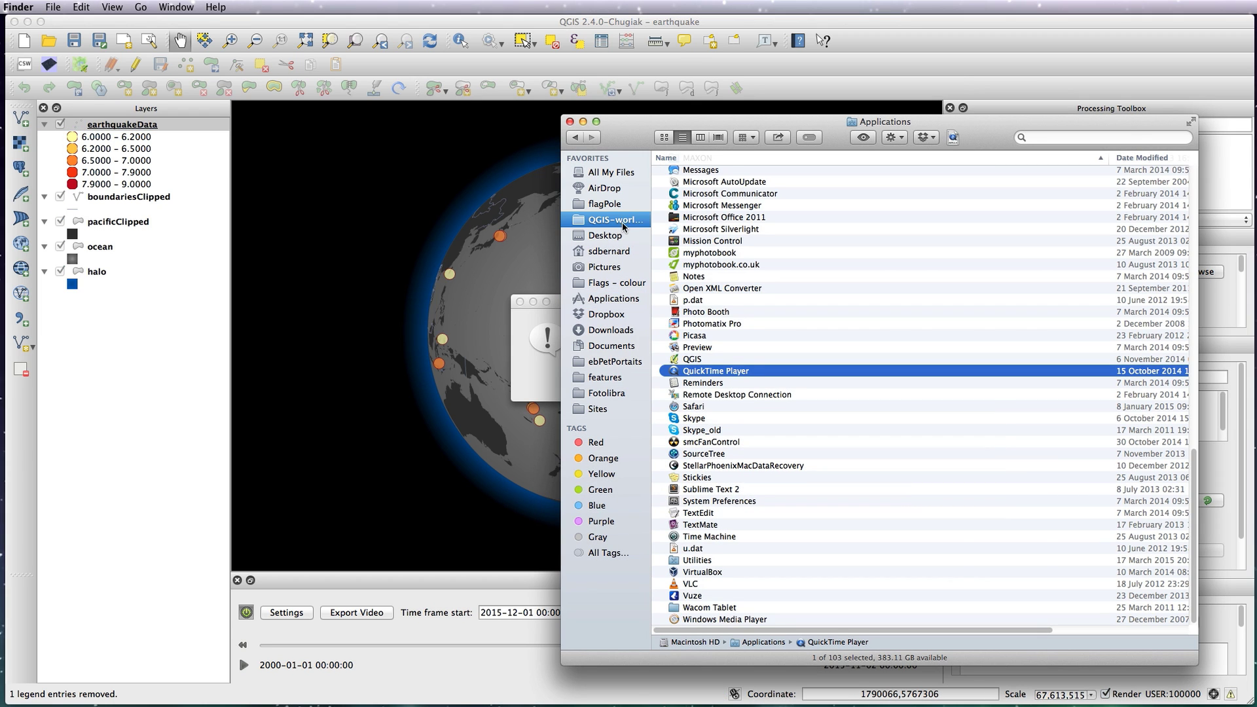
pyautogui.click(710, 174)
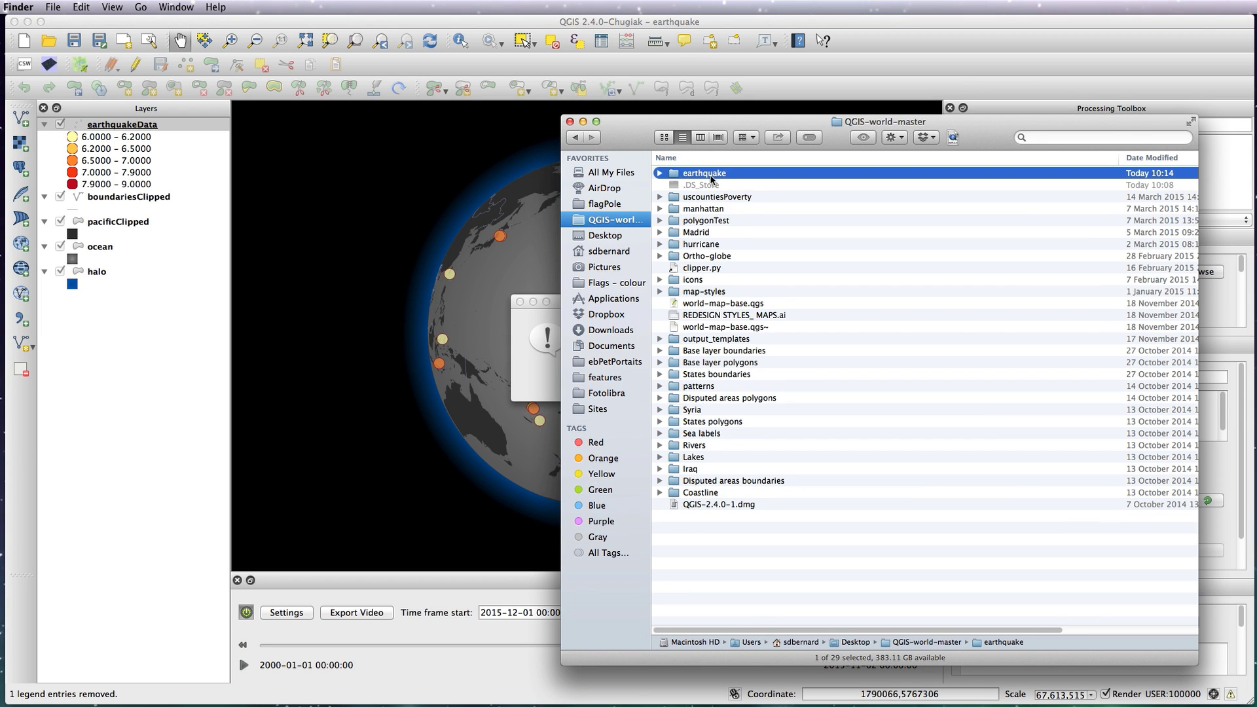
pyautogui.doubleClick(709, 174)
pyautogui.doubleClick(683, 505)
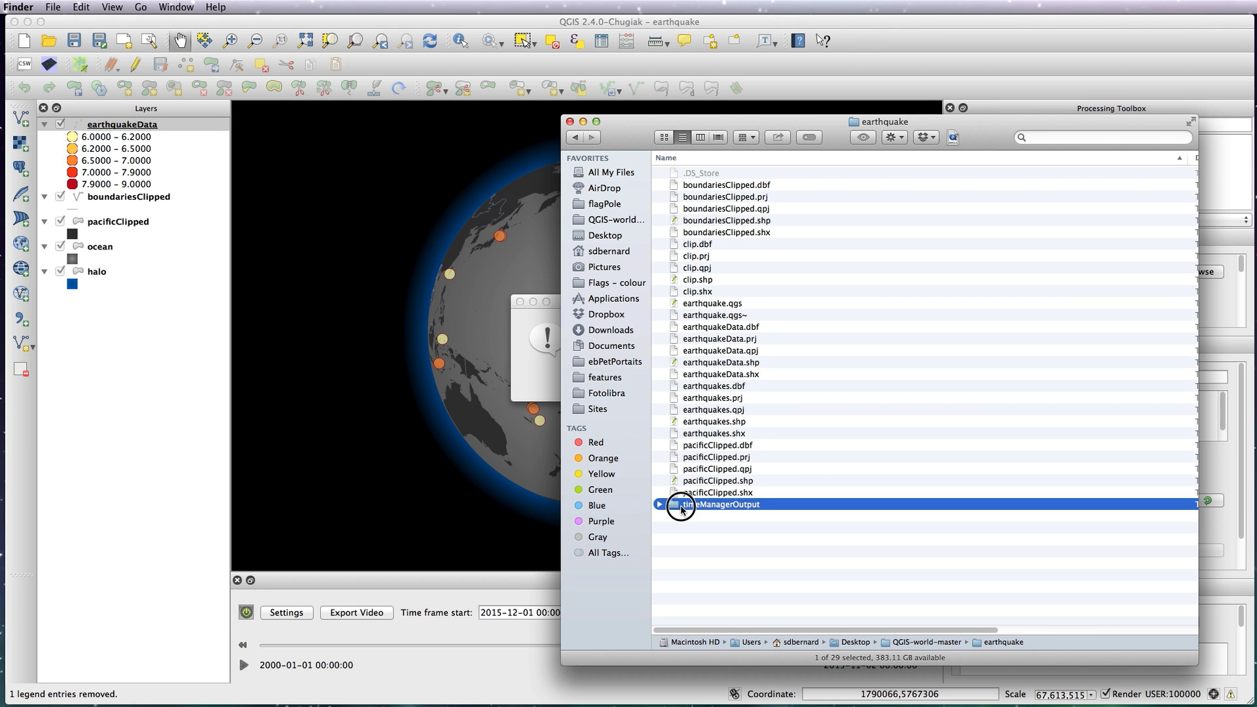
pyautogui.moveTo(981, 127); pyautogui.dragTo(908, 89)
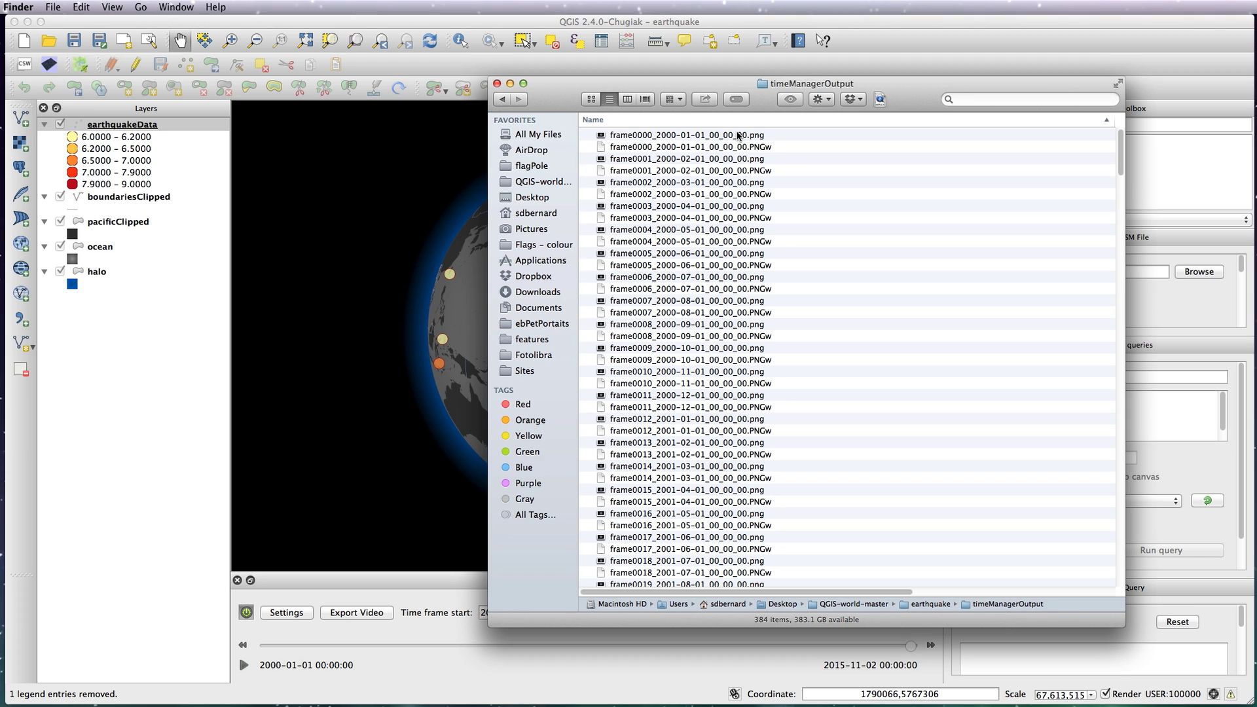
# - Preview the exported image frame0000_2000-01-01_00_00_00.png and look through the rest of the frame sequence
pyautogui.click(739, 136)
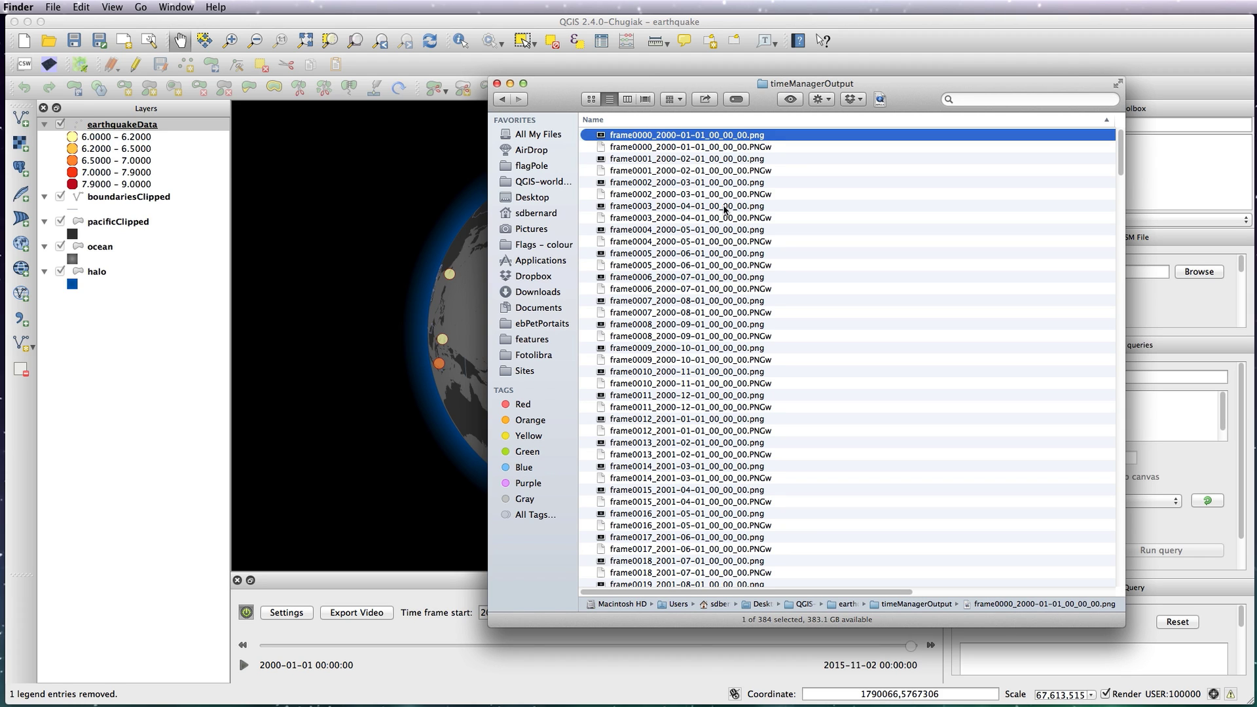
pyautogui.press('space')
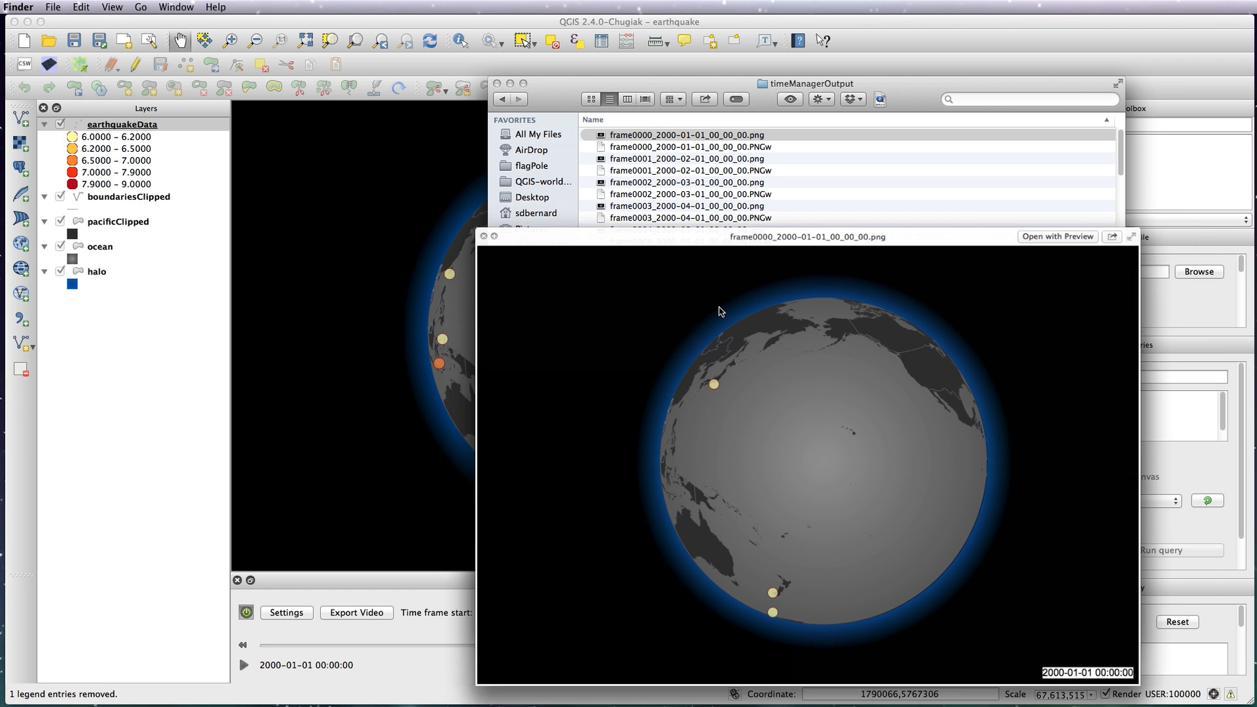
pyautogui.press('space')
pyautogui.moveTo(1121, 161); pyautogui.dragTo(1111, 518)
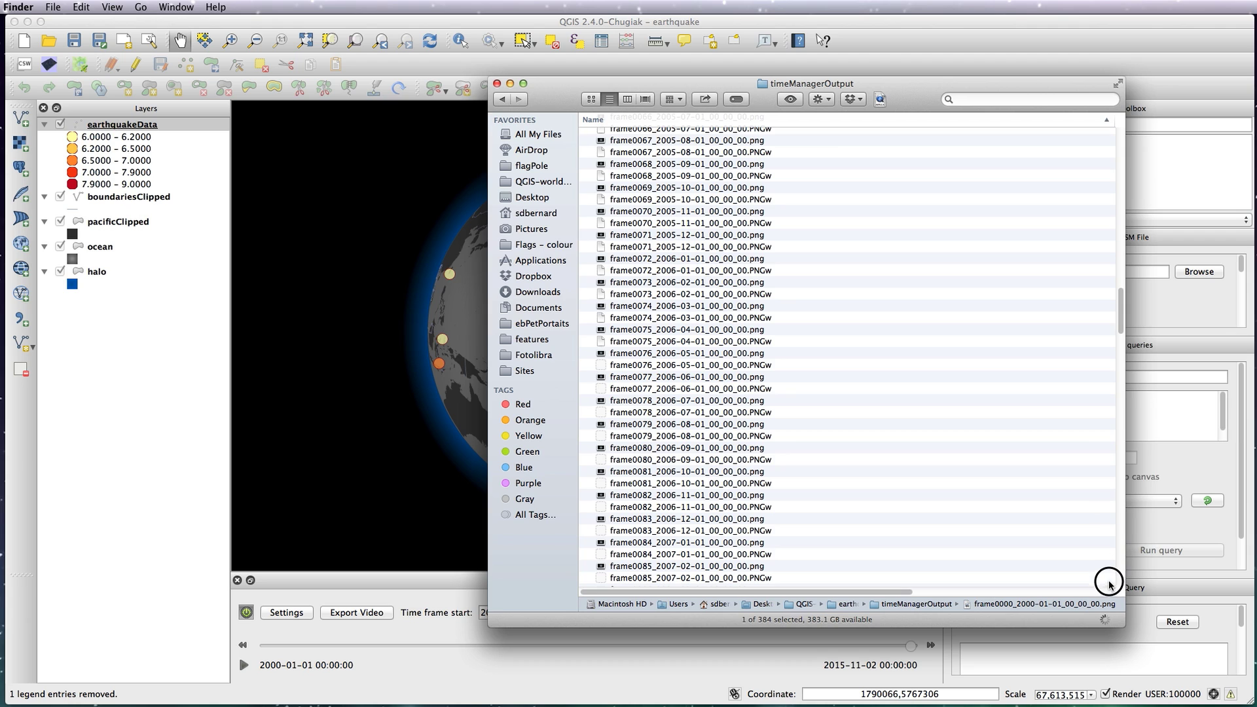
# - Return to QGIS and dismiss the Time Manager export message
pyautogui.press('super+Tab')
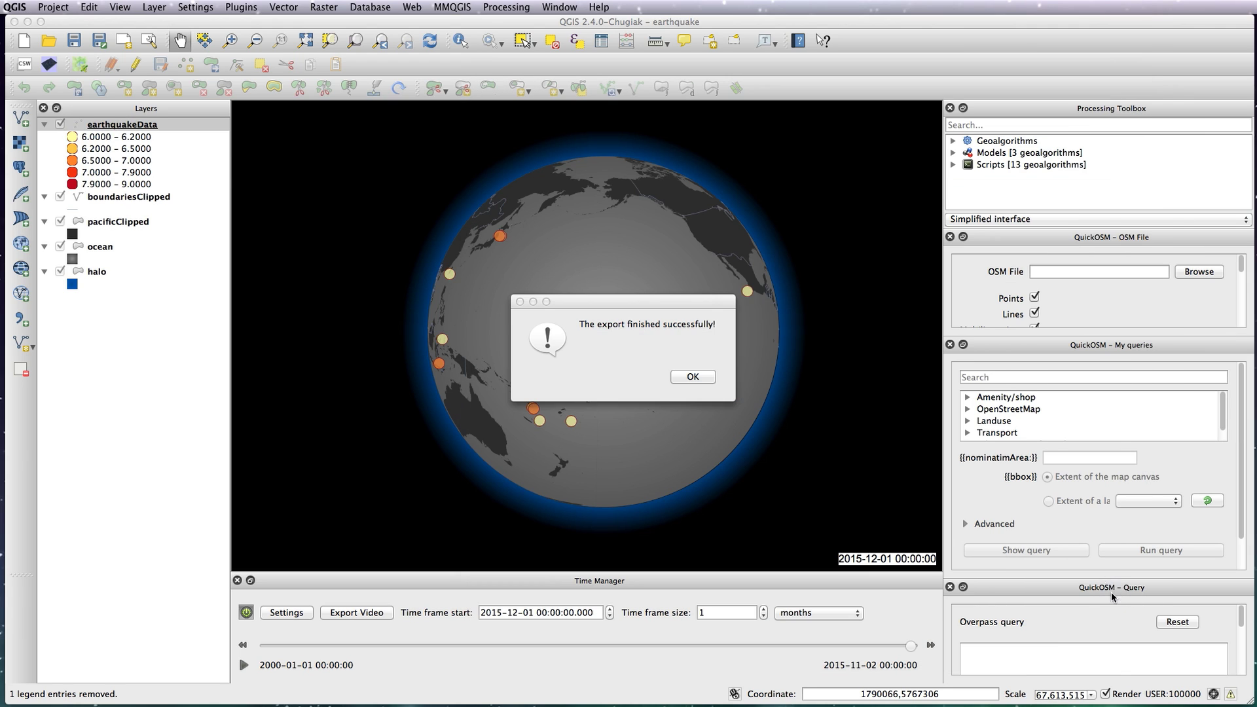
pyautogui.press('super+Tab')
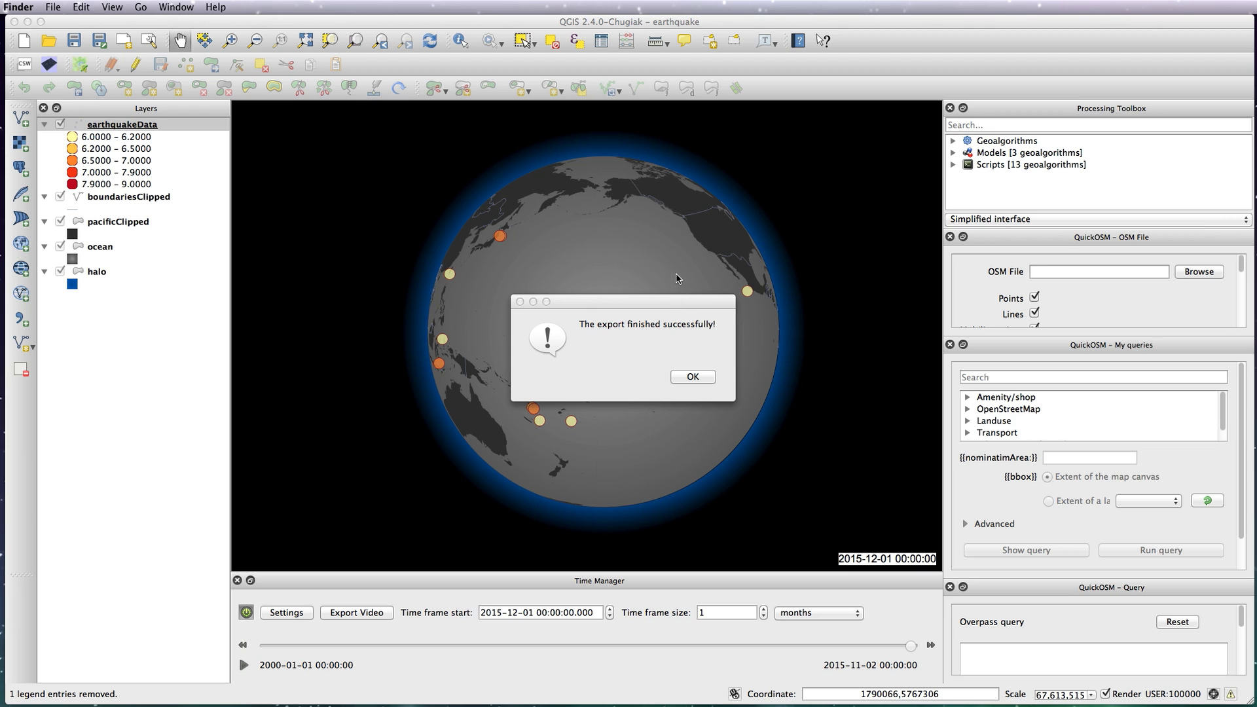
pyautogui.press('super+n')
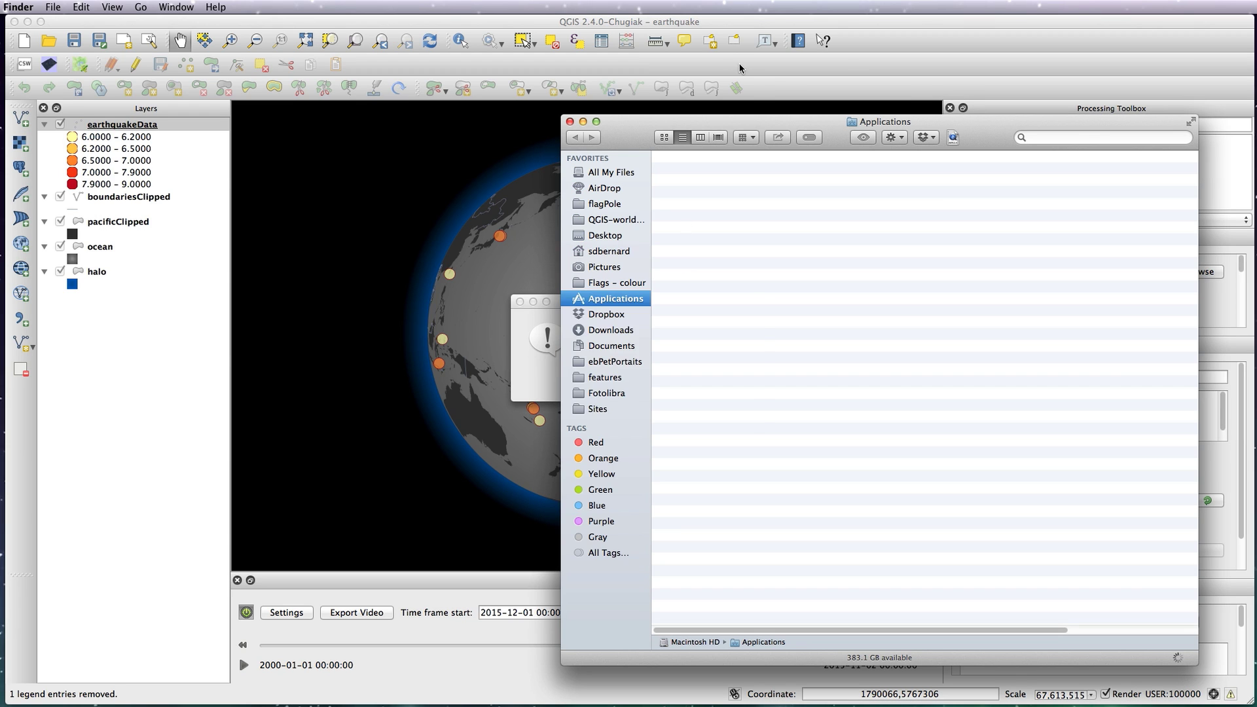
pyautogui.click(741, 66)
pyautogui.click(694, 377)
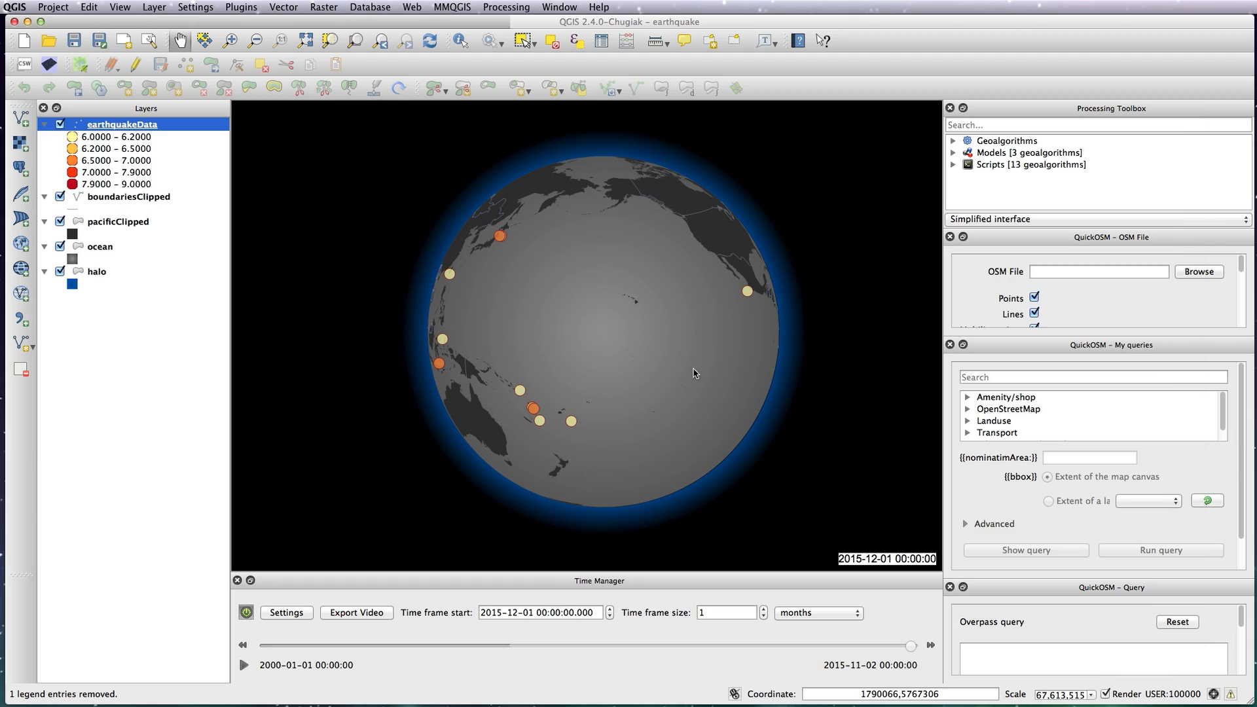